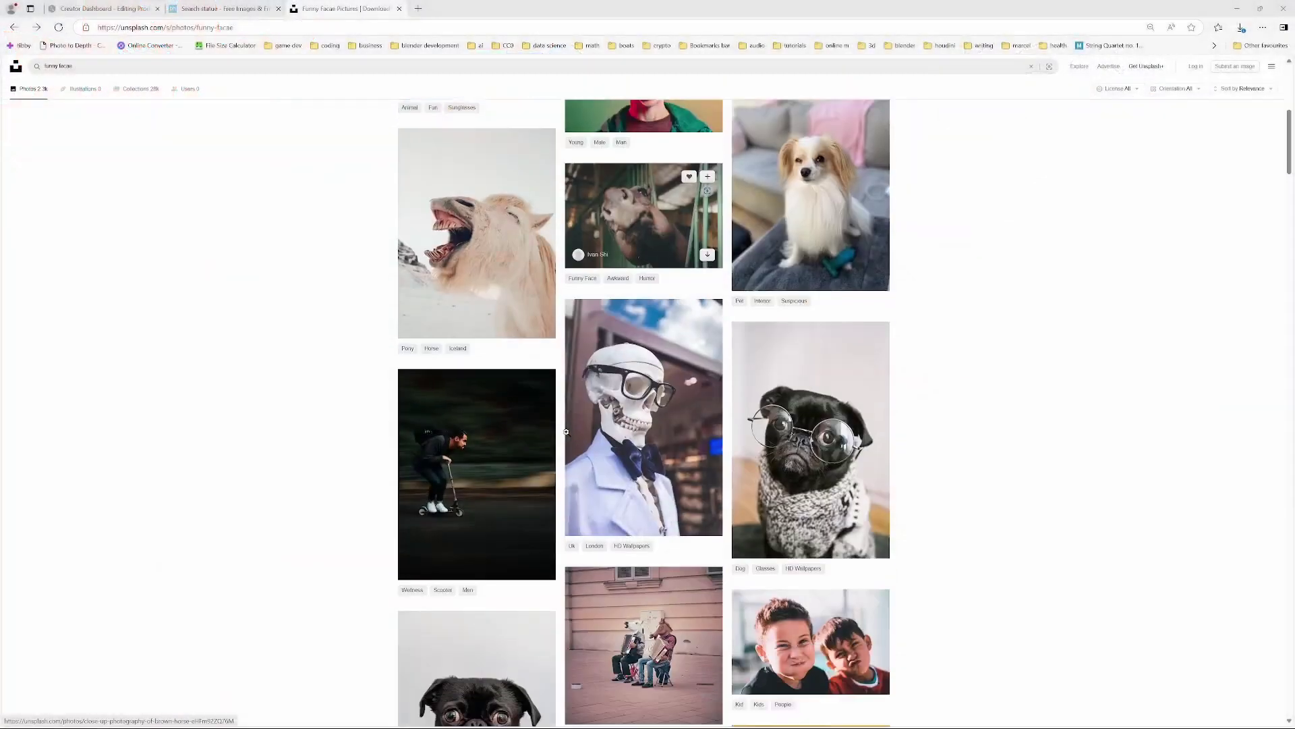
scroll(573, 440, down, 3)
Copy the pug photo from Unsplash's funny-face results and switch to Blender.
right_click(494, 292)
click(549, 451)
key(alt+Tab)
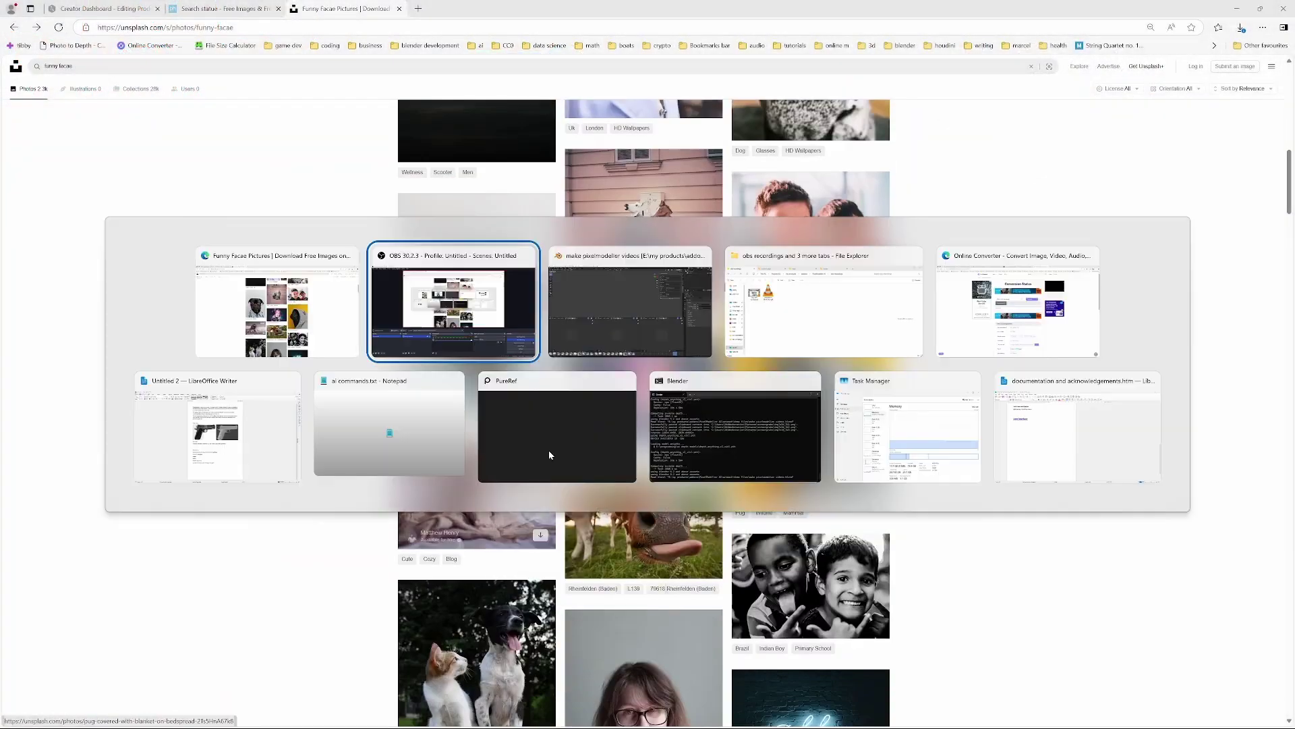
key(alt+Tab)
Generate a 3D relief mesh from the copied pug photo and orbit to inspect it.
click(912, 264)
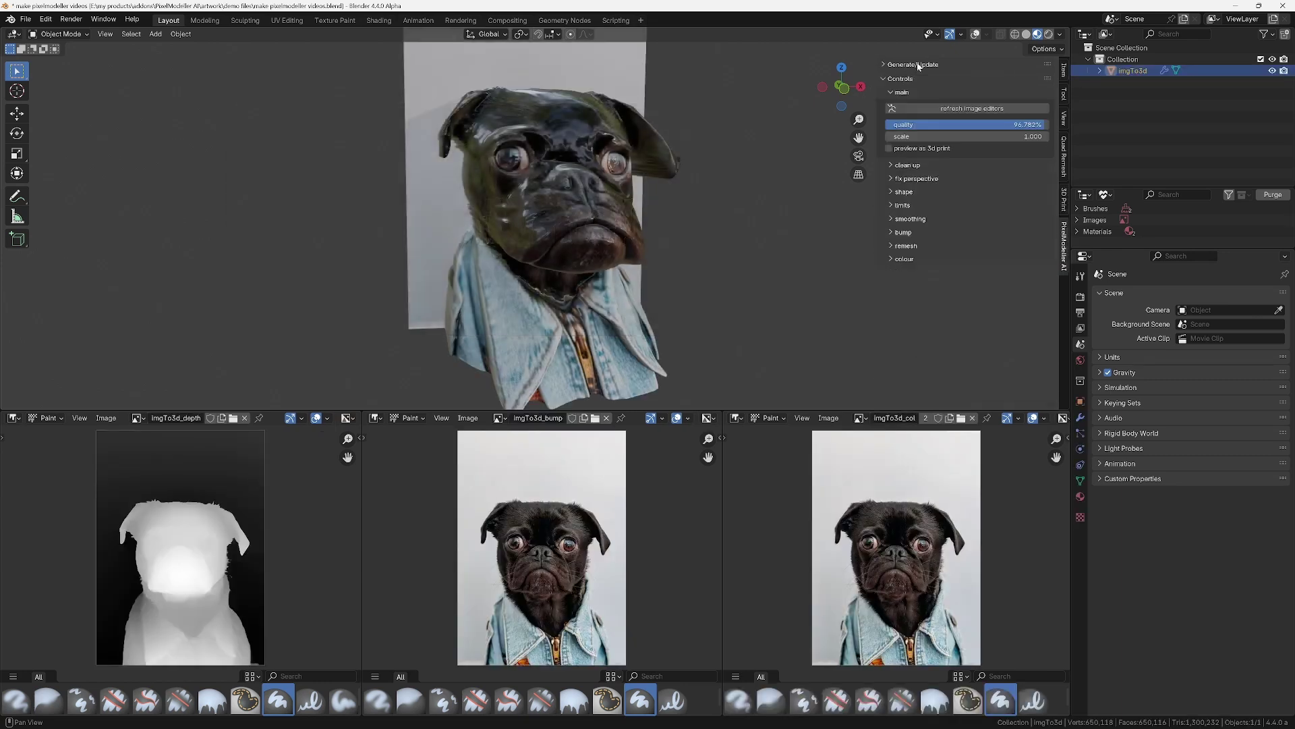
click(907, 165)
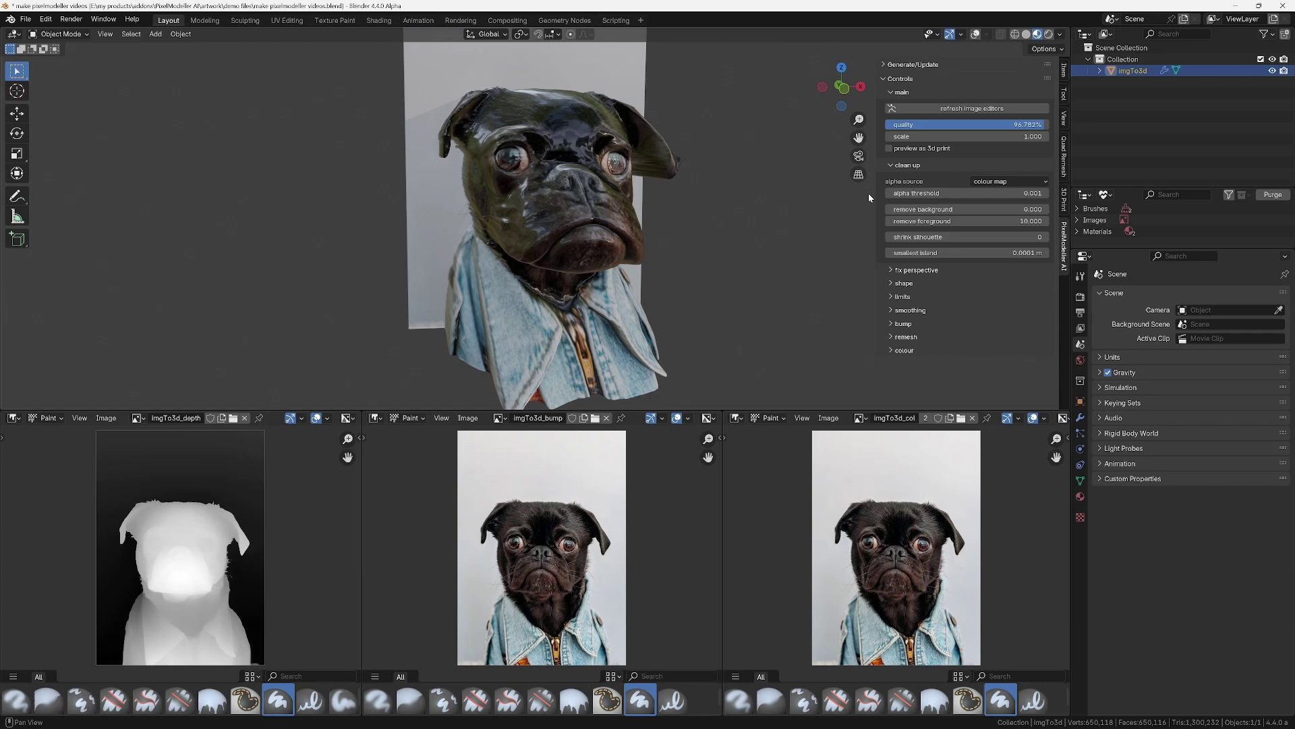
scroll(539, 218, down, 3)
middle_drag(598, 253, 611, 271)
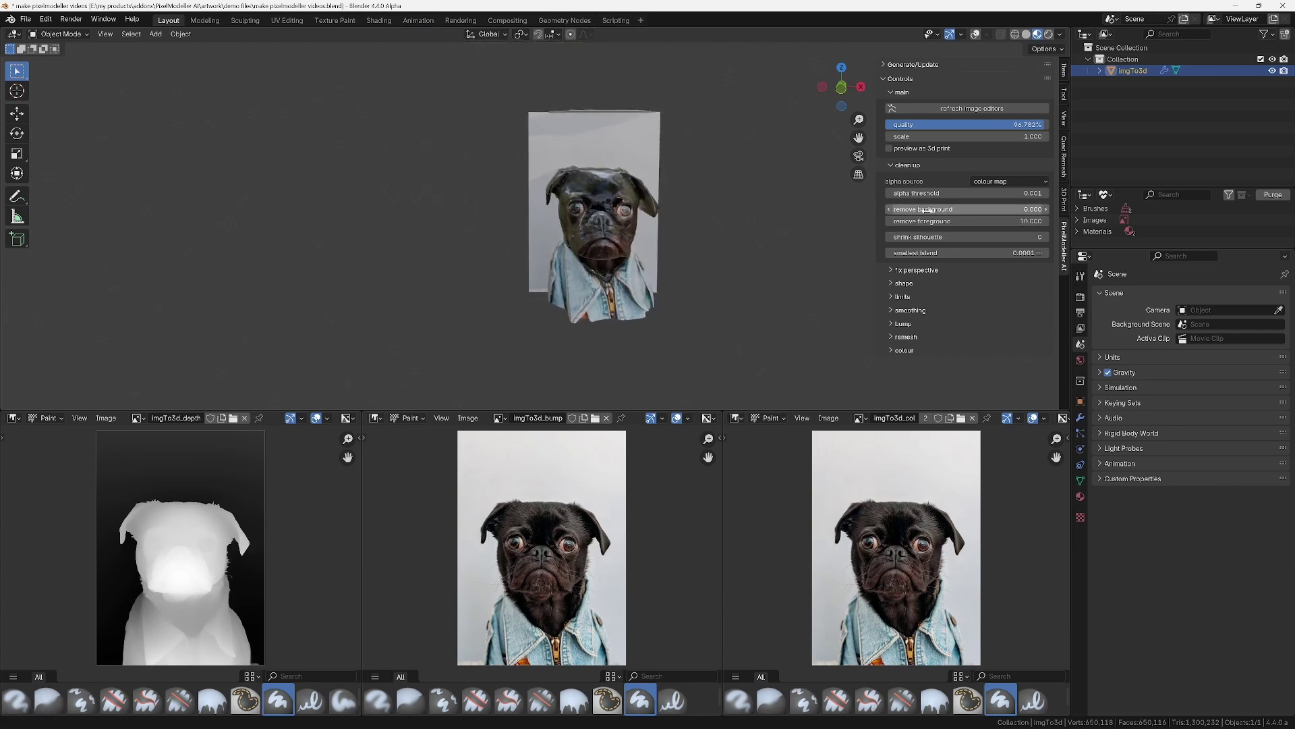
scroll(749, 222, up, 3)
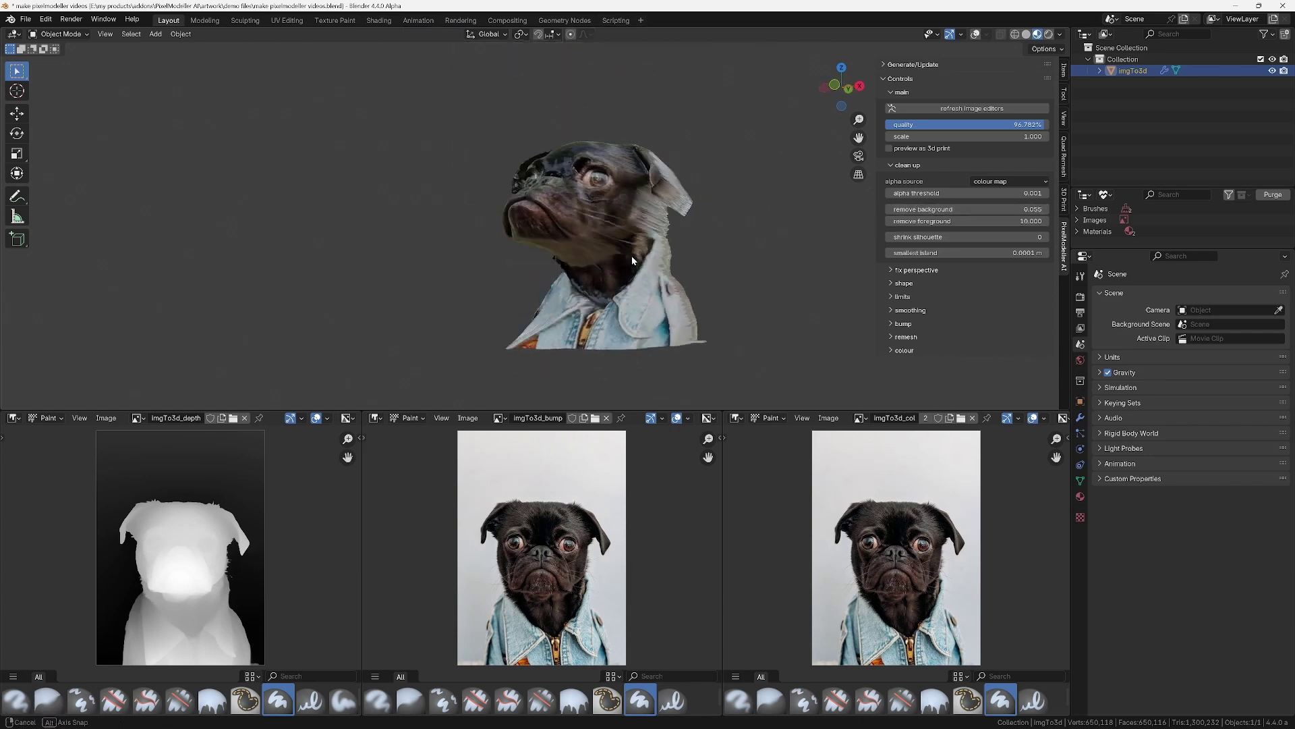
middle_drag(730, 243, 674, 334)
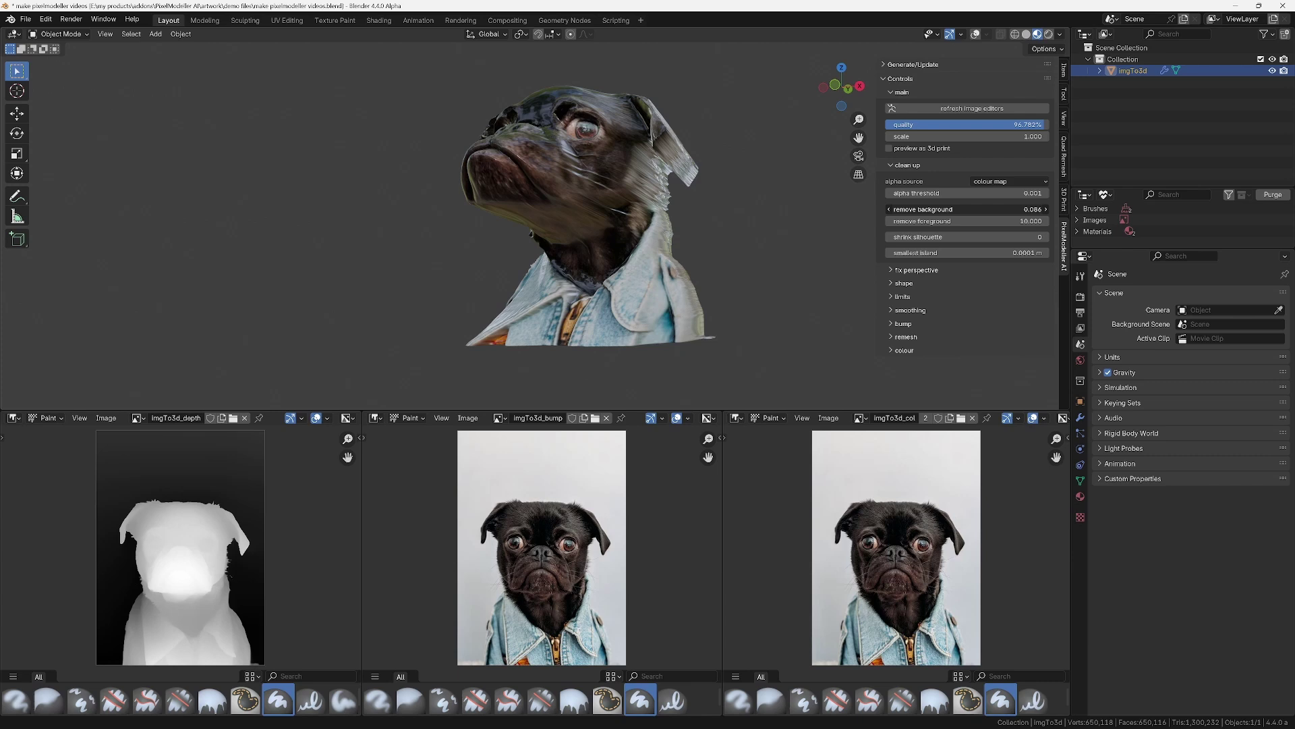
scroll(608, 175, down, 2)
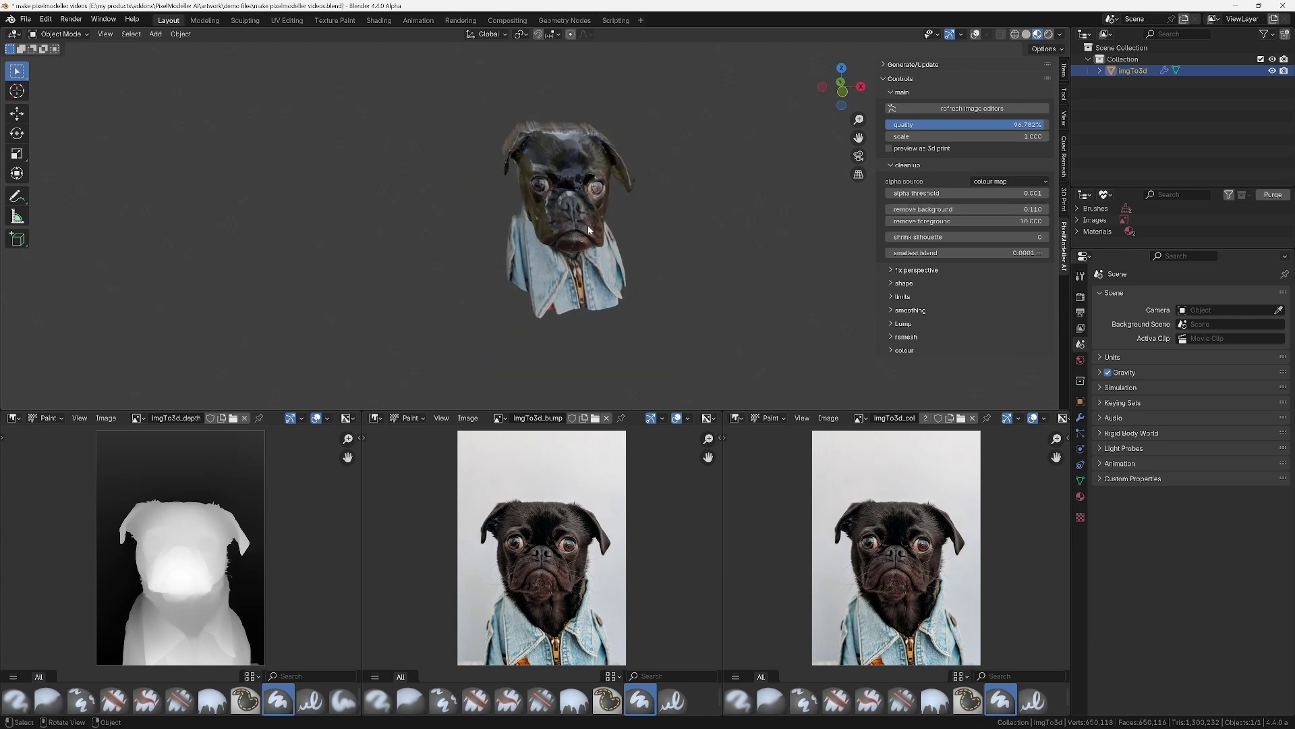
middle_drag(608, 174, 834, 297)
Shrink the pug's silhouette to 1 and narrow the mesh to scale 0.410.
click(896, 308)
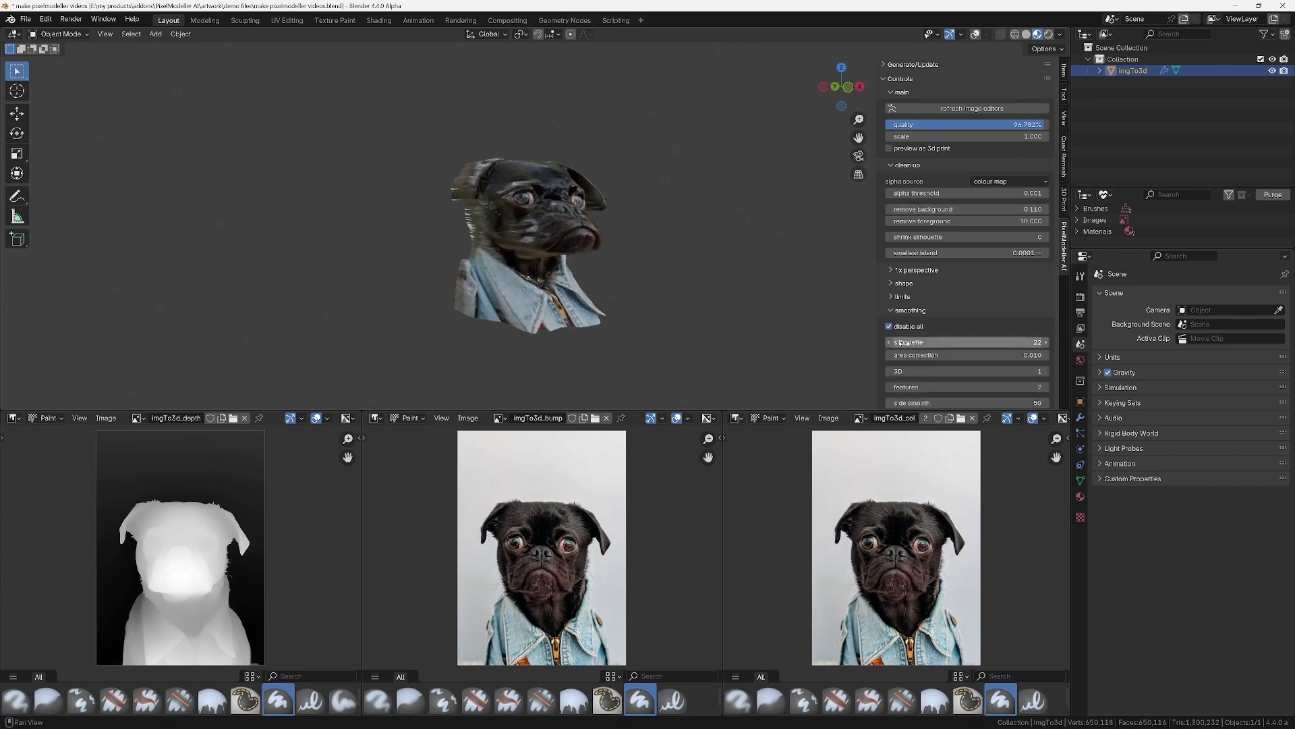
scroll(535, 268, up, 3)
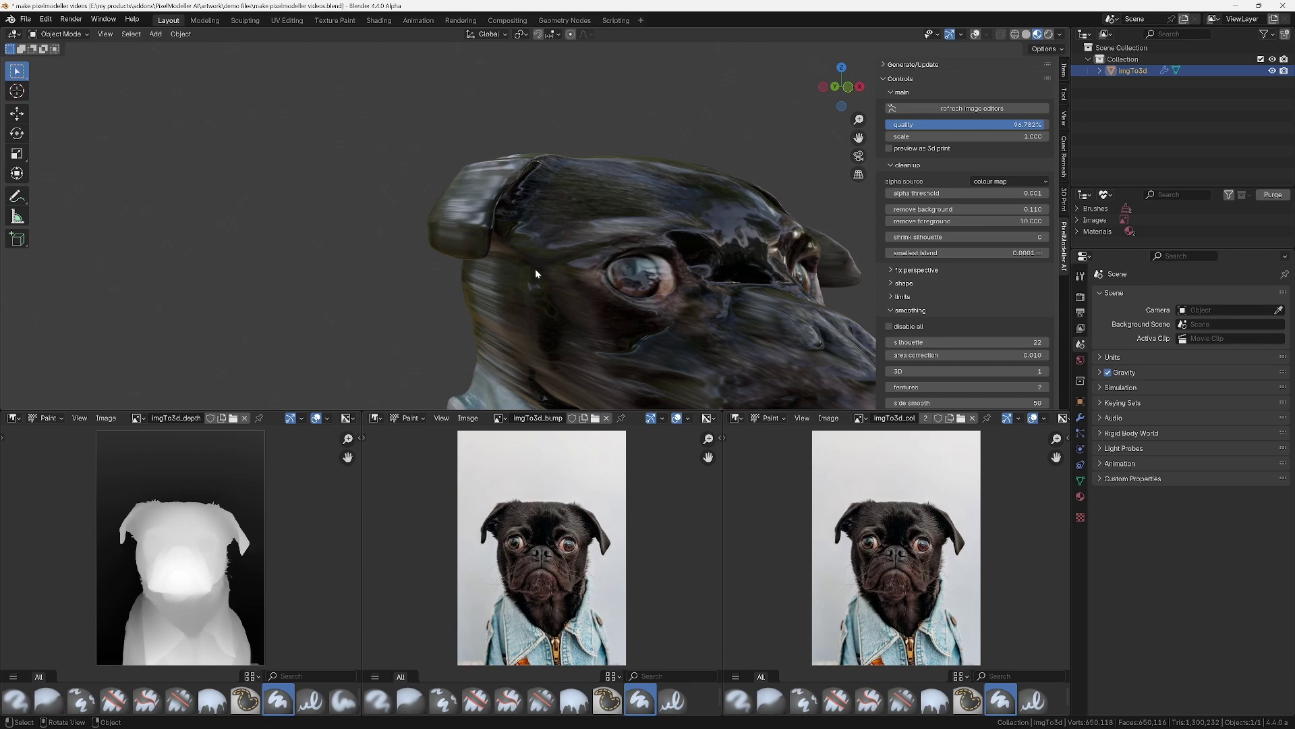
scroll(483, 287, up, 2)
mouse_move(483, 288)
middle_down()
mouse_move(546, 245)
mouse_move(607, 233)
middle_up()
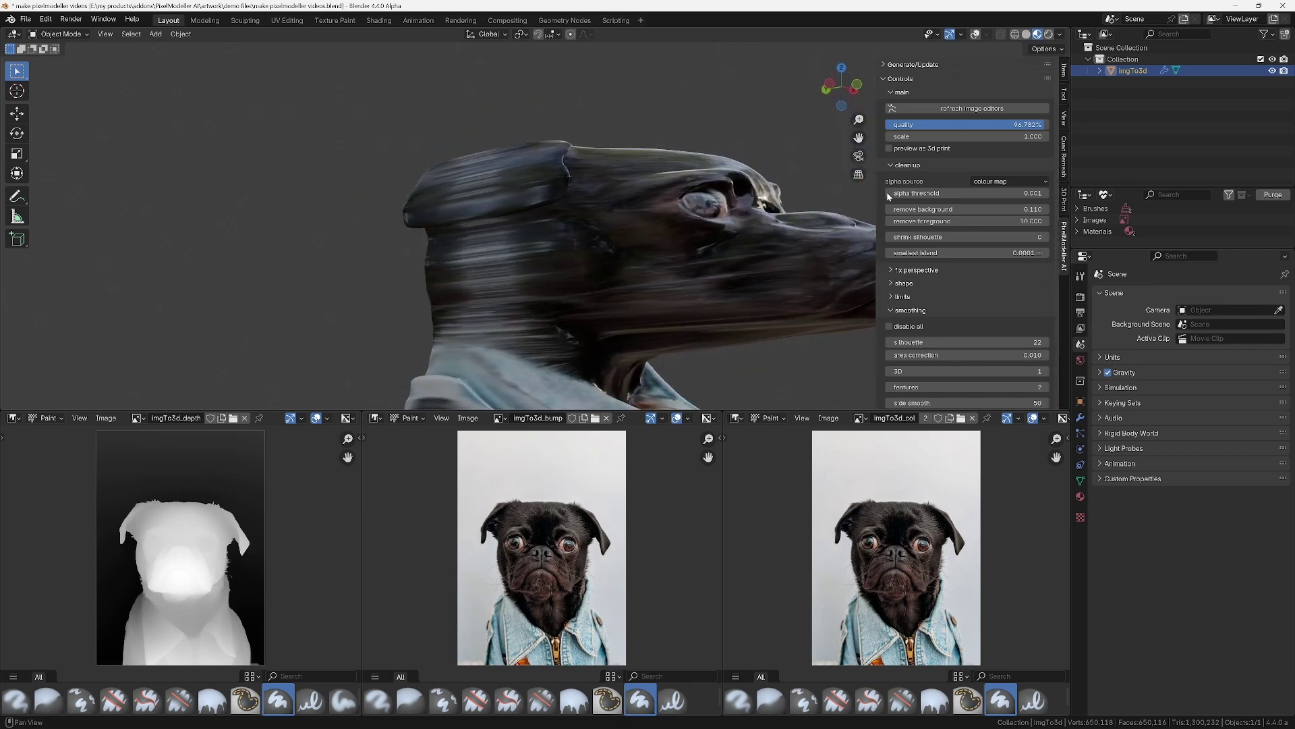
click(1045, 238)
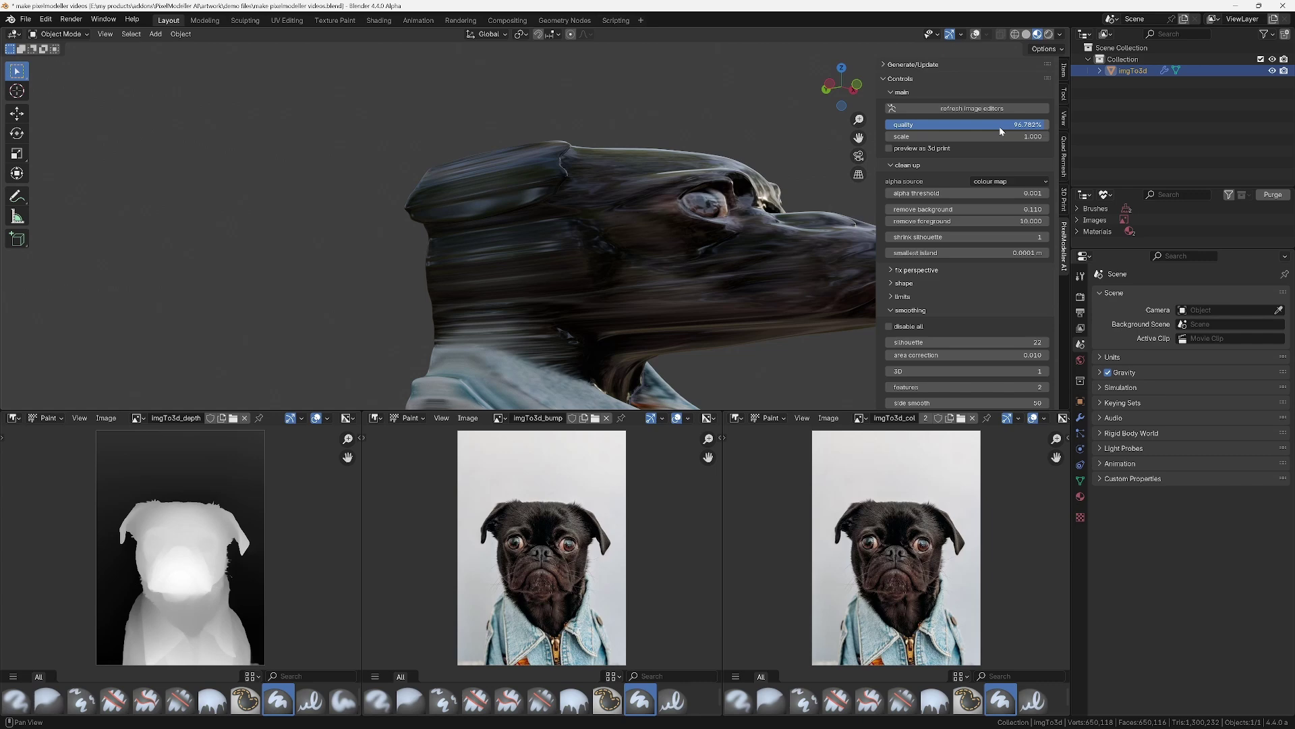
drag(967, 136, 932, 136)
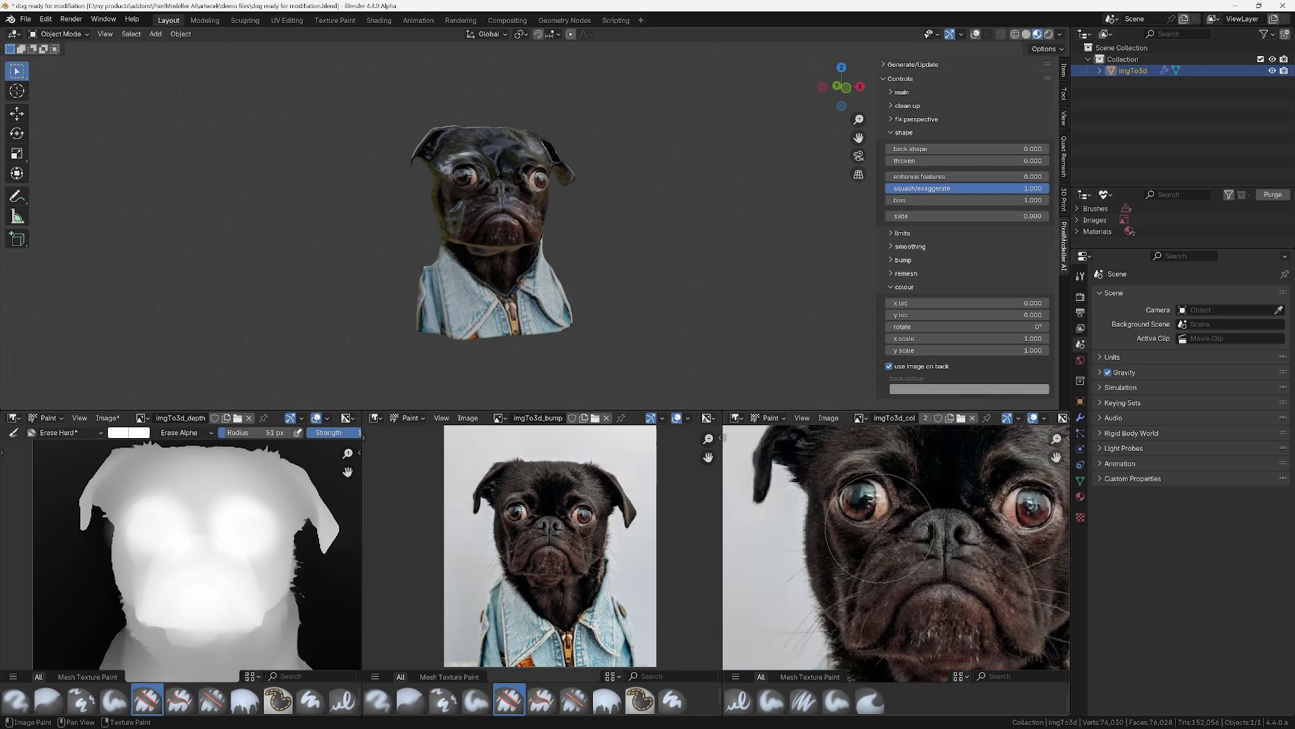
scroll(867, 506, up, 3)
Erase the pug's eyes and lower body to transparency with the Erase Alpha brush.
click(867, 475)
middle_drag(666, 223, 546, 196)
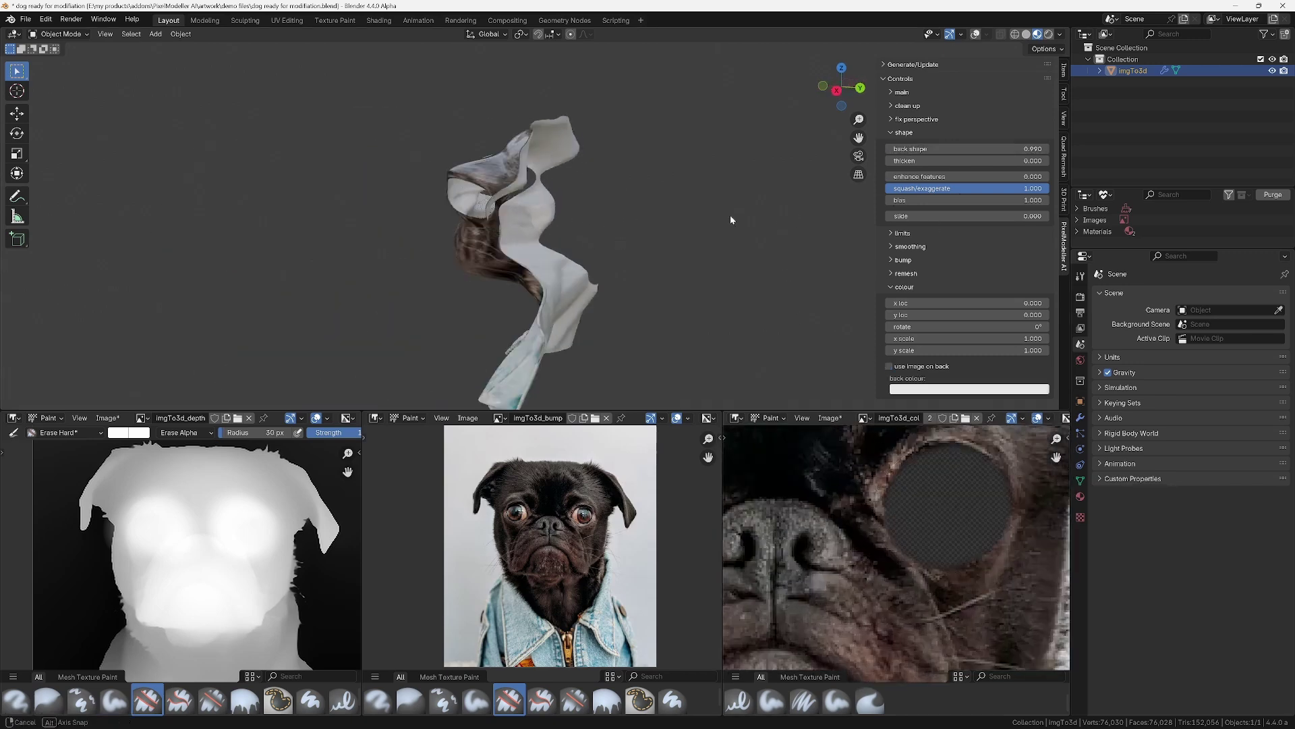
middle_drag(877, 590, 780, 521)
drag(781, 521, 1027, 477)
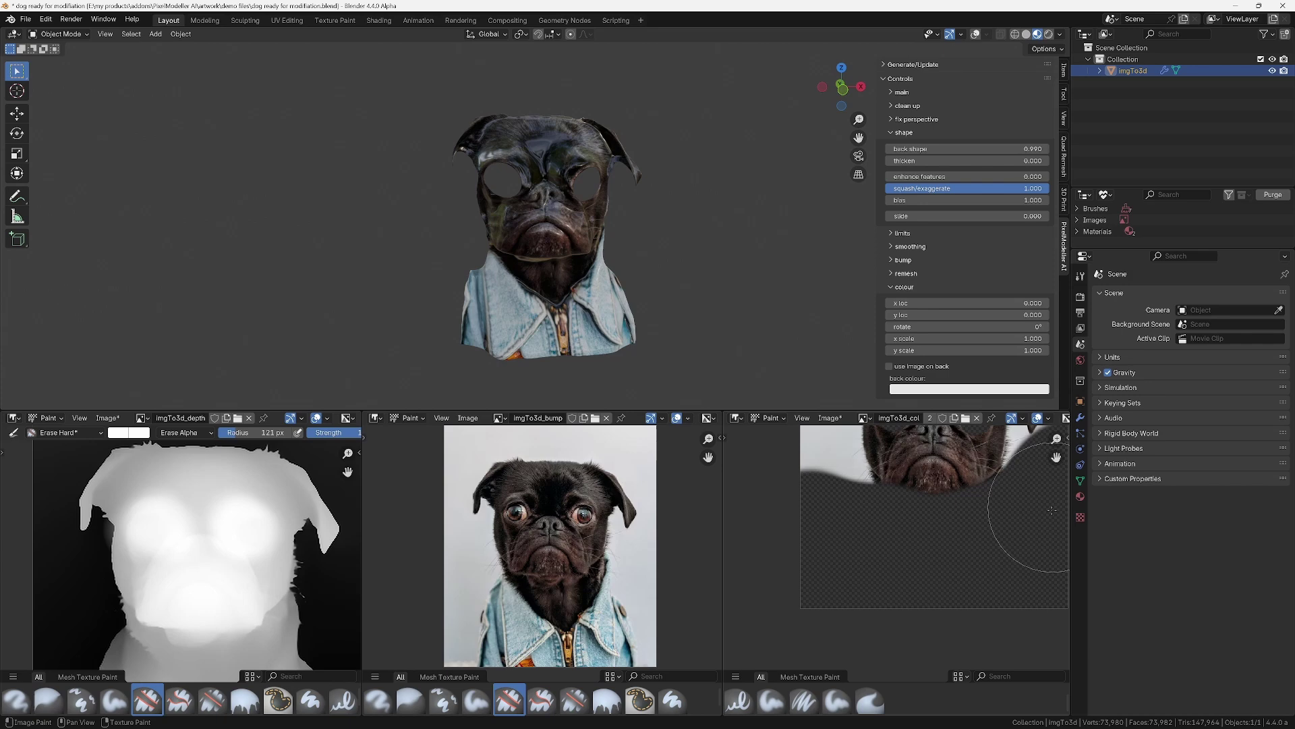
mouse_move(708, 303)
middle_down()
mouse_move(660, 210)
mouse_move(648, 234)
middle_up()
middle_drag(961, 456, 932, 613)
Paint strokes in a new colour onto the pug image with Paint Hard.
click(673, 701)
right_click(870, 486)
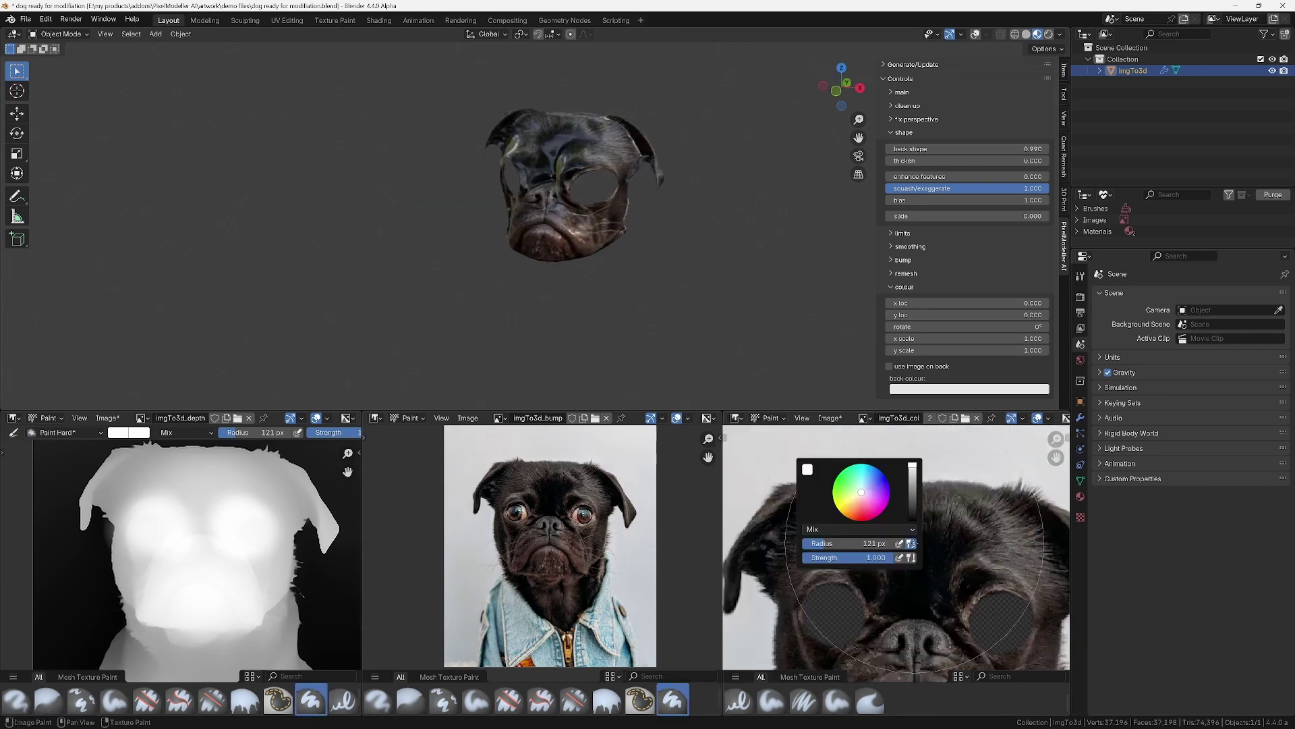
click(849, 484)
scroll(891, 546, up, 2)
drag(810, 556, 1002, 517)
middle_drag(607, 202, 544, 155)
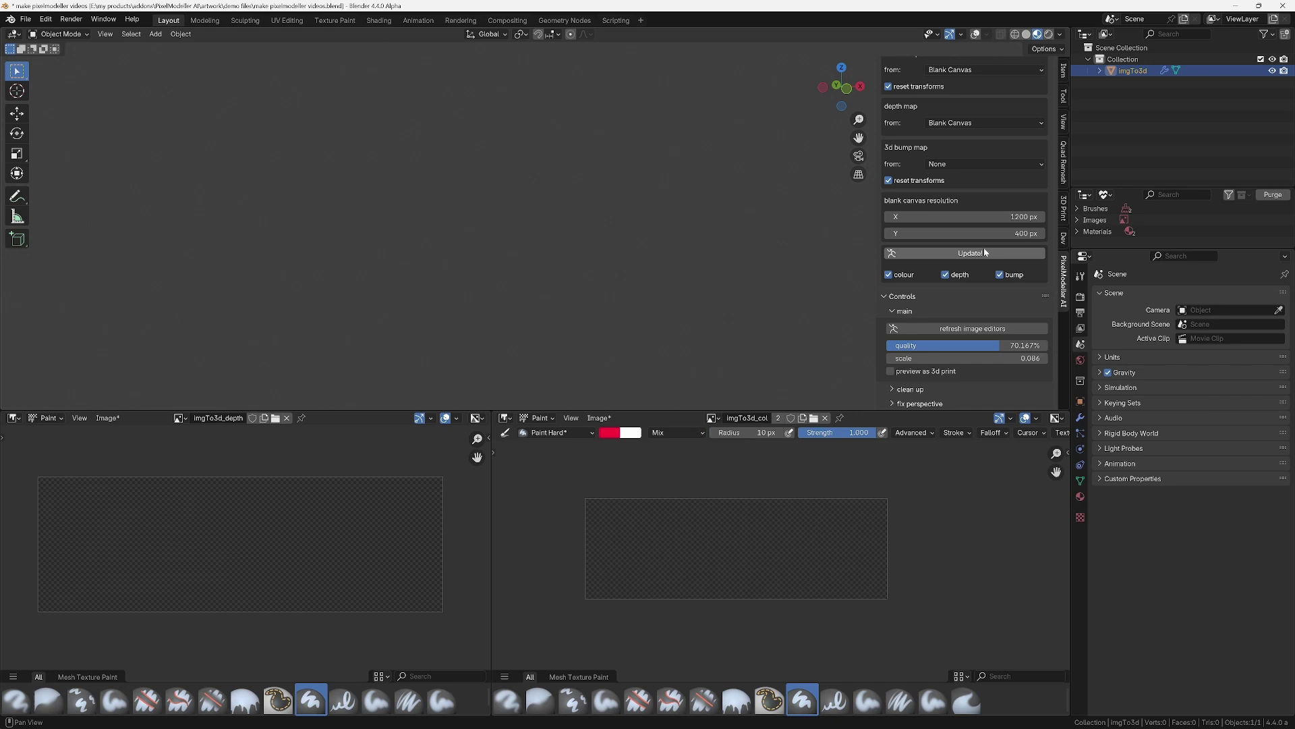
Paint a red 'hello' with a smiley on a blank canvas to make 3D text.
right_click(233, 486)
click(244, 547)
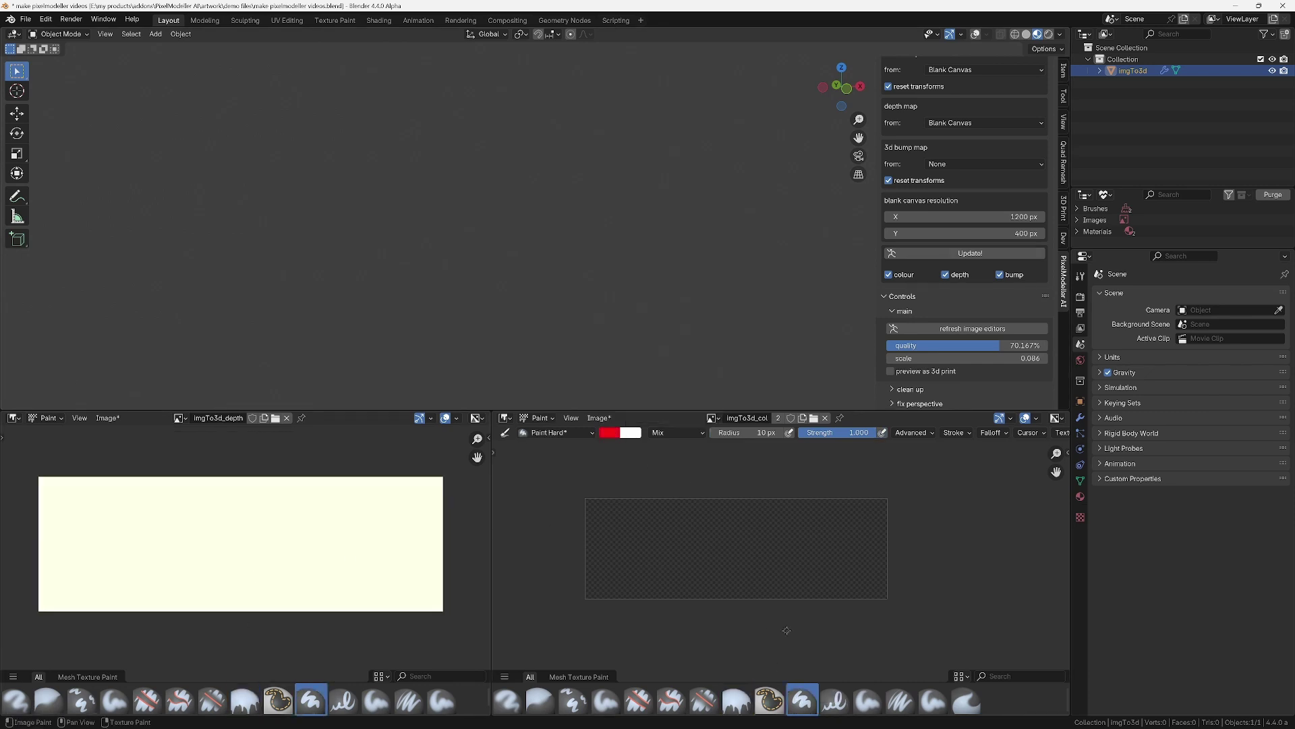
drag(676, 560, 780, 571)
drag(800, 535, 836, 567)
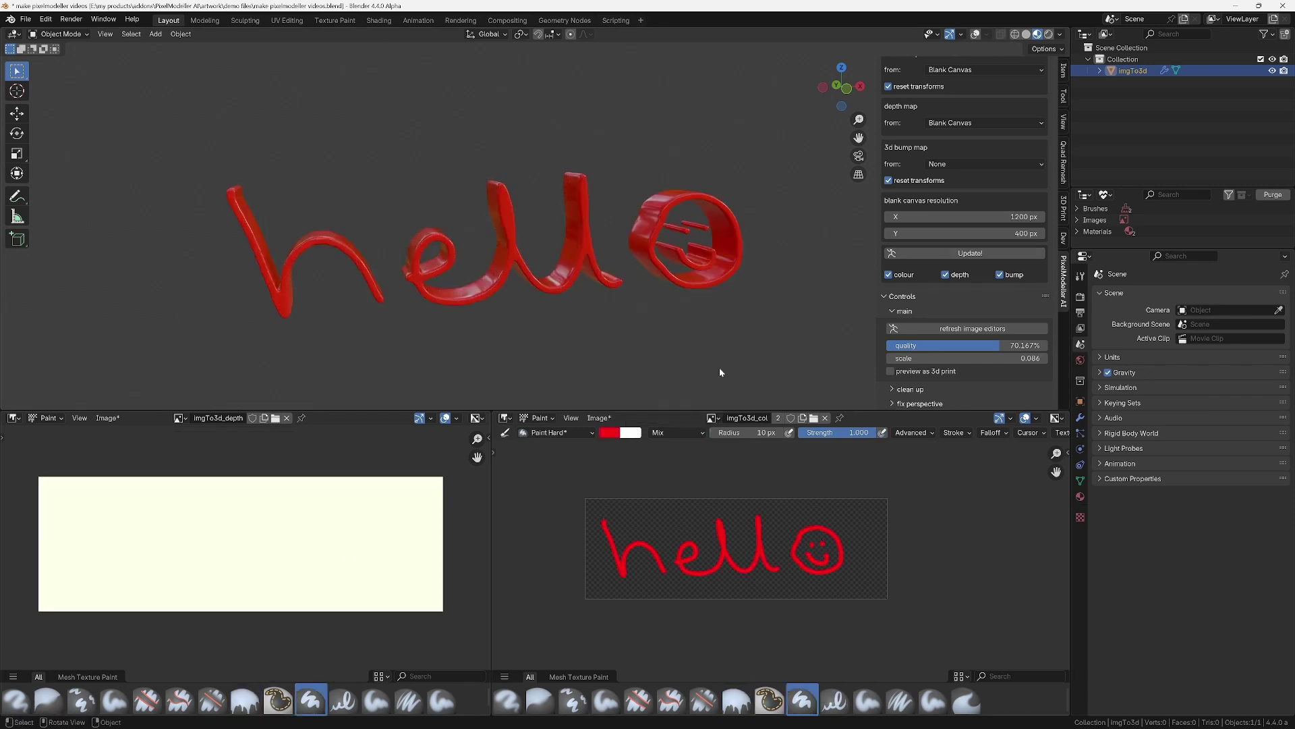
click(919, 64)
middle_drag(770, 253, 671, 271)
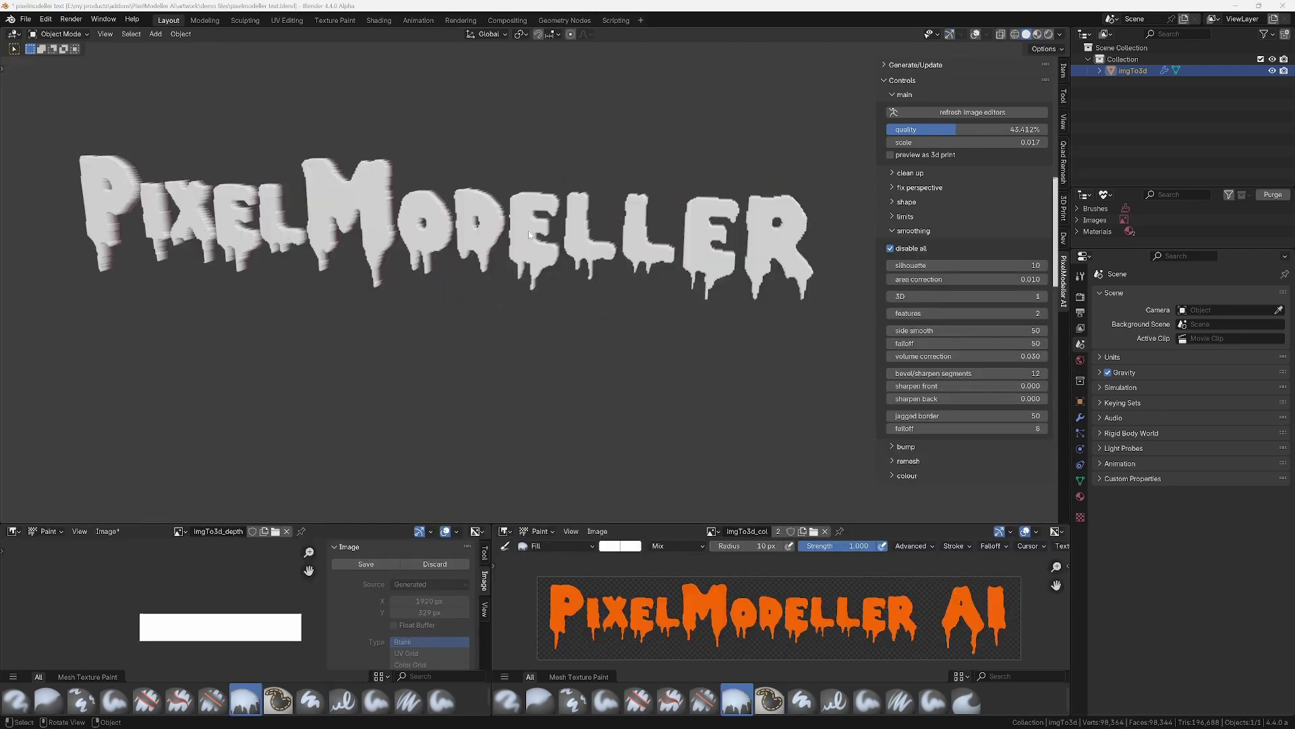
scroll(530, 234, up, 1)
scroll(547, 223, up, 3)
scroll(577, 202, up, 3)
scroll(602, 184, up, 2)
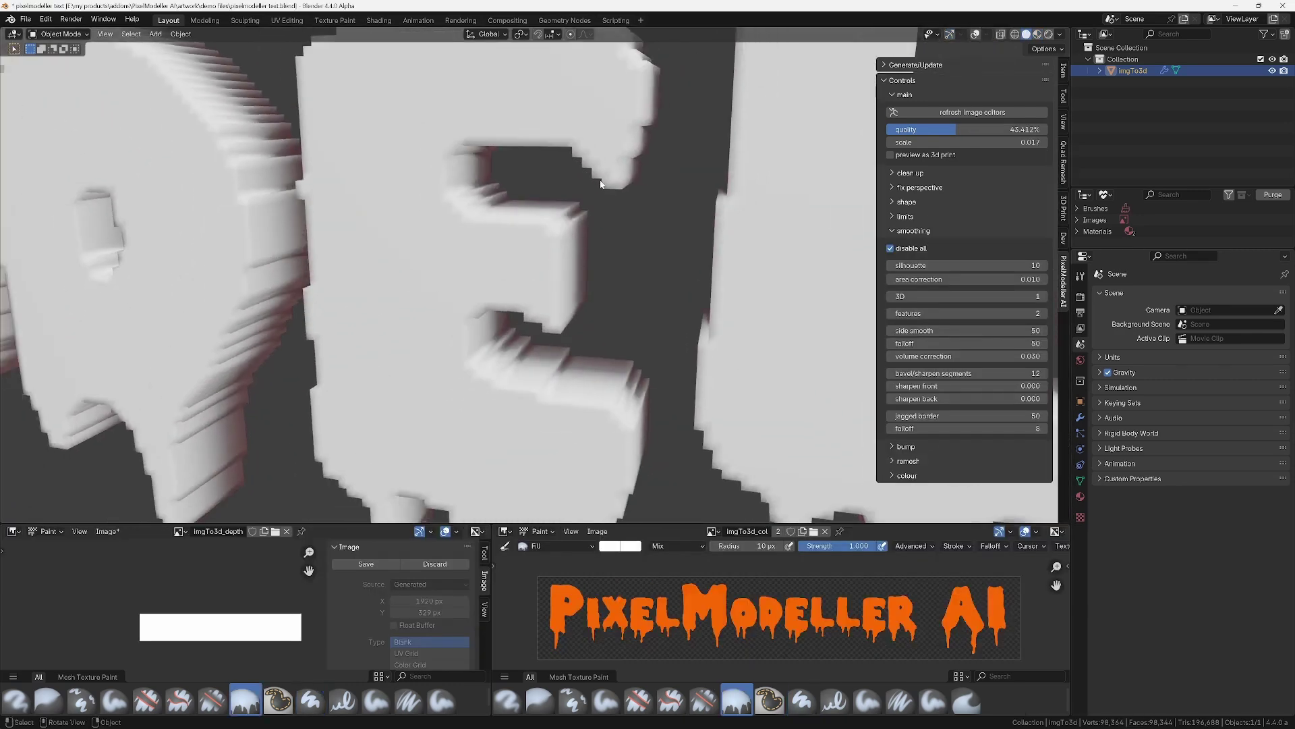
Toggle AI smoothing on the lettering and pistol, leaving the letters smooth and rounded.
click(891, 249)
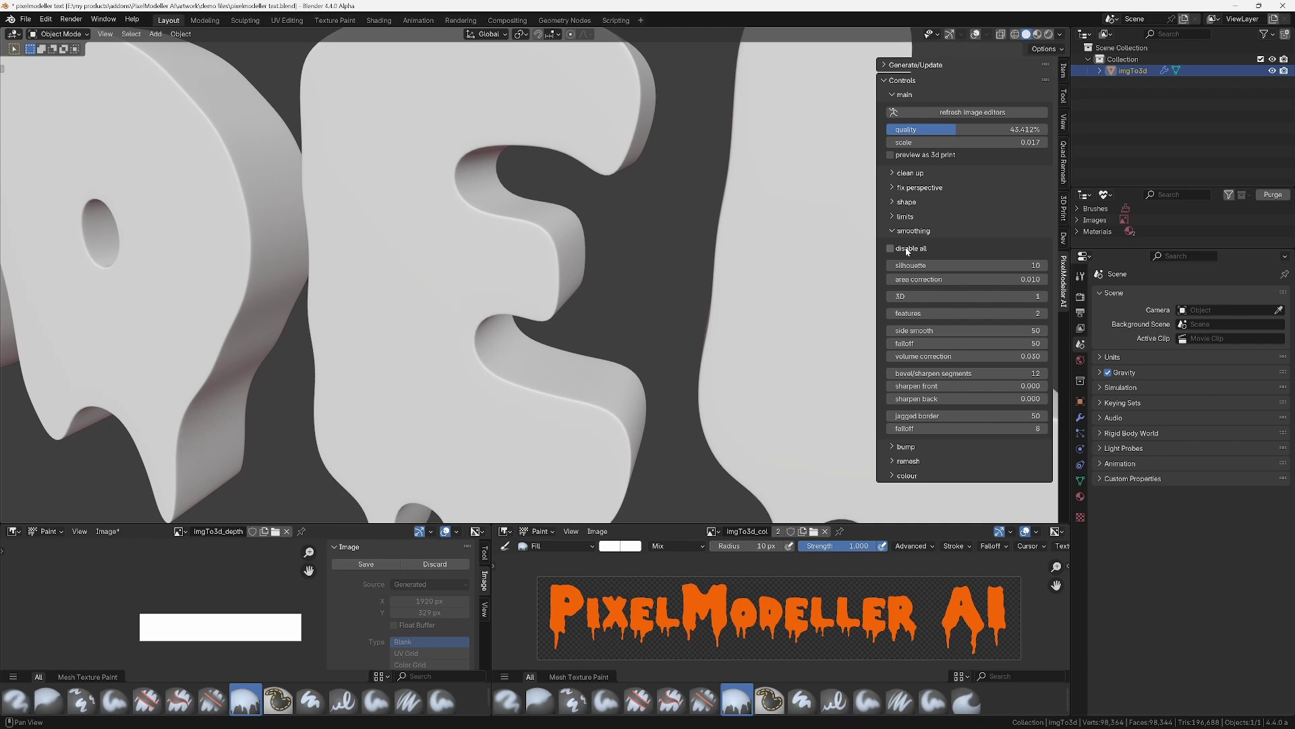
click(891, 248)
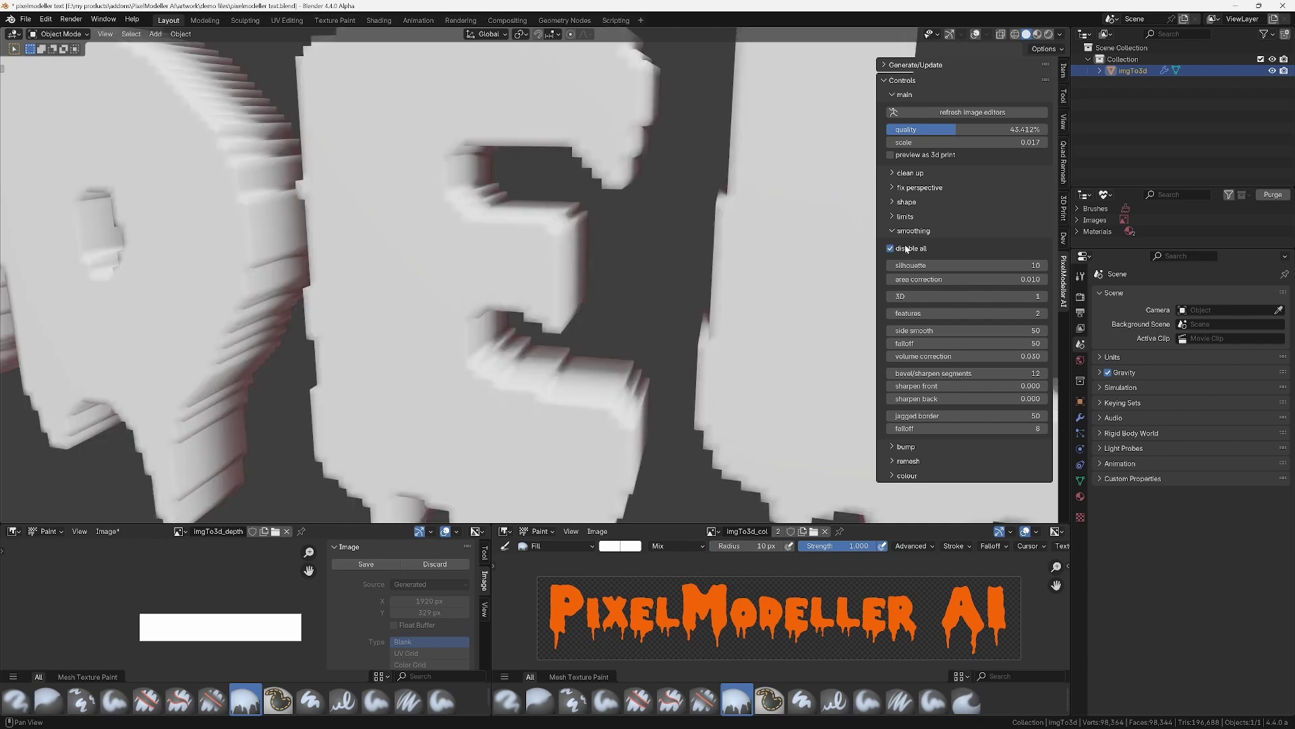
click(890, 247)
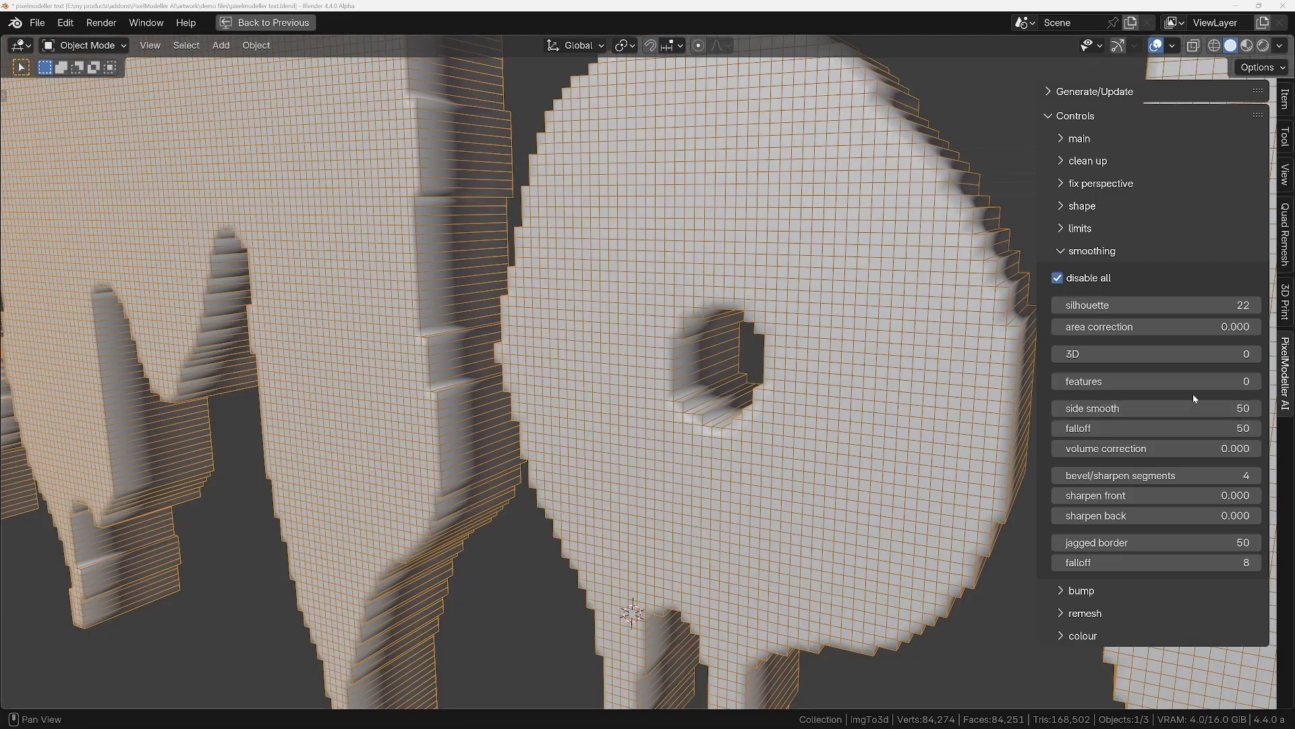
click(1058, 278)
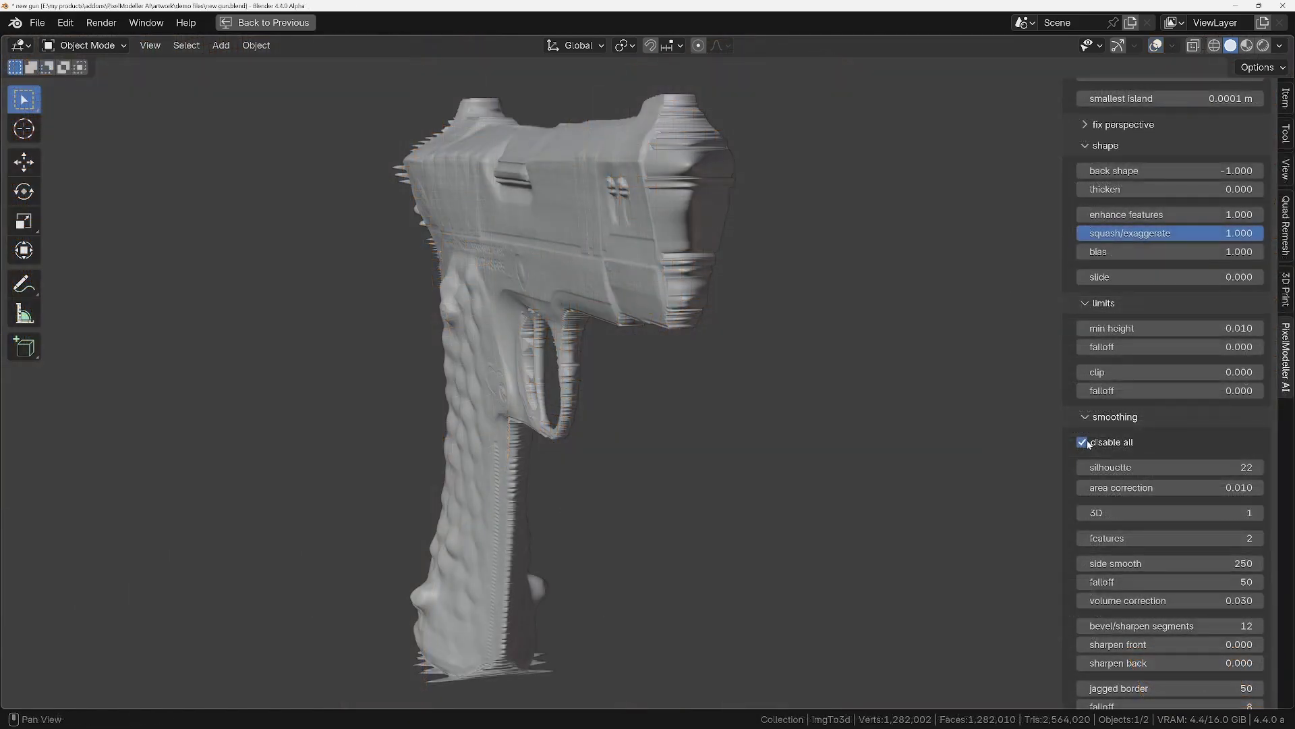
click(1082, 442)
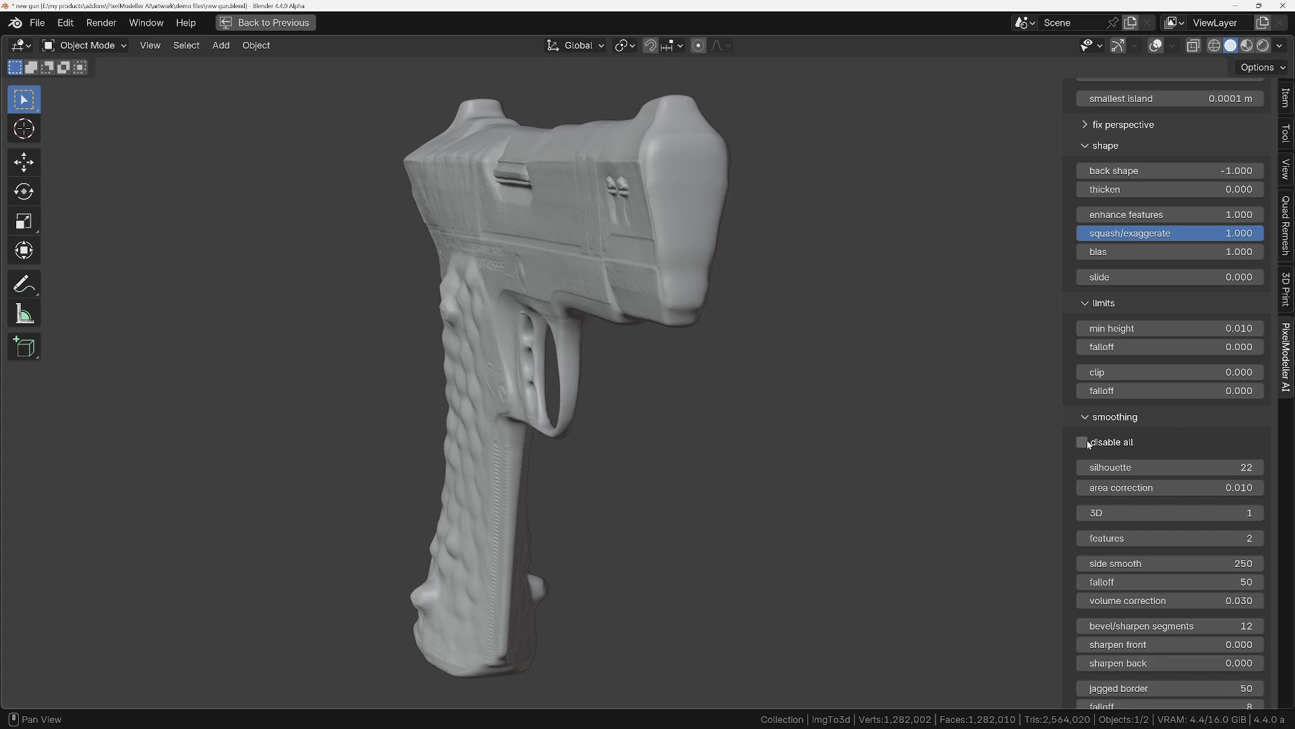
click(1083, 442)
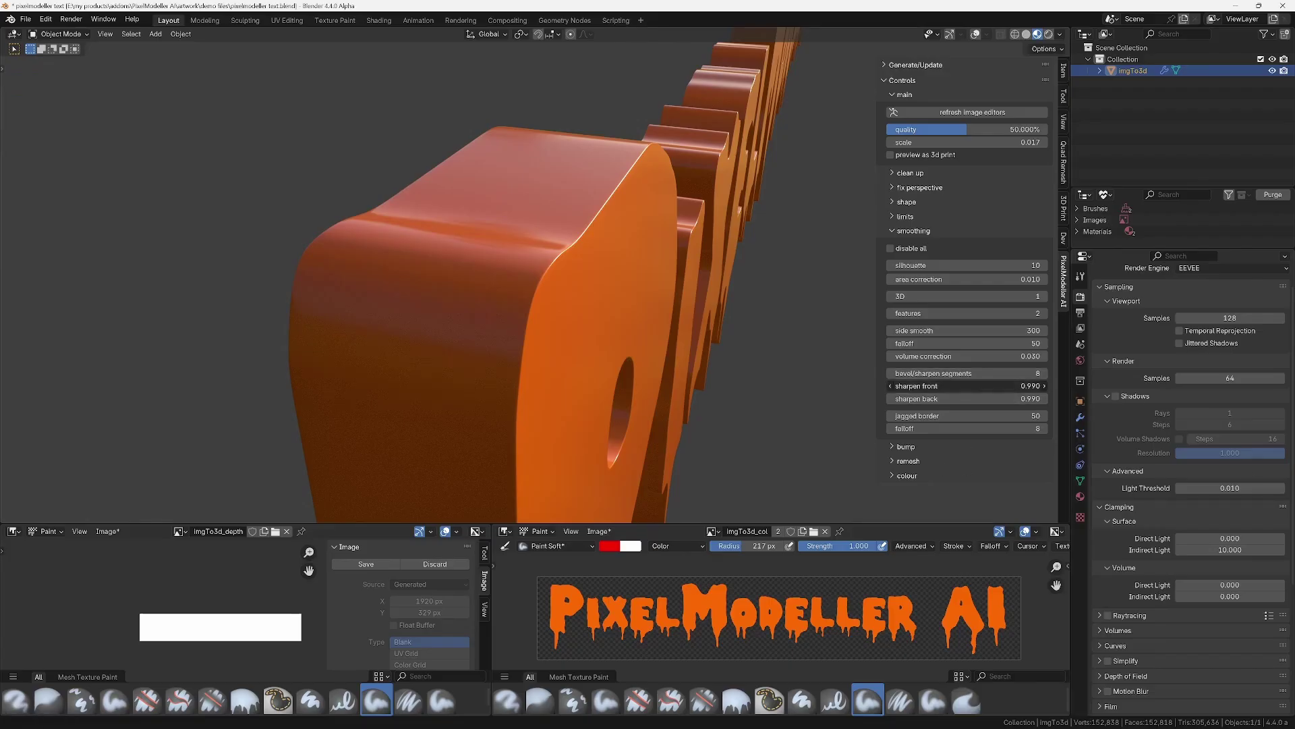
Sharpen the letters' front edges, soften the back edges, and view them in wireframe.
drag(1029, 386, 1030, 386)
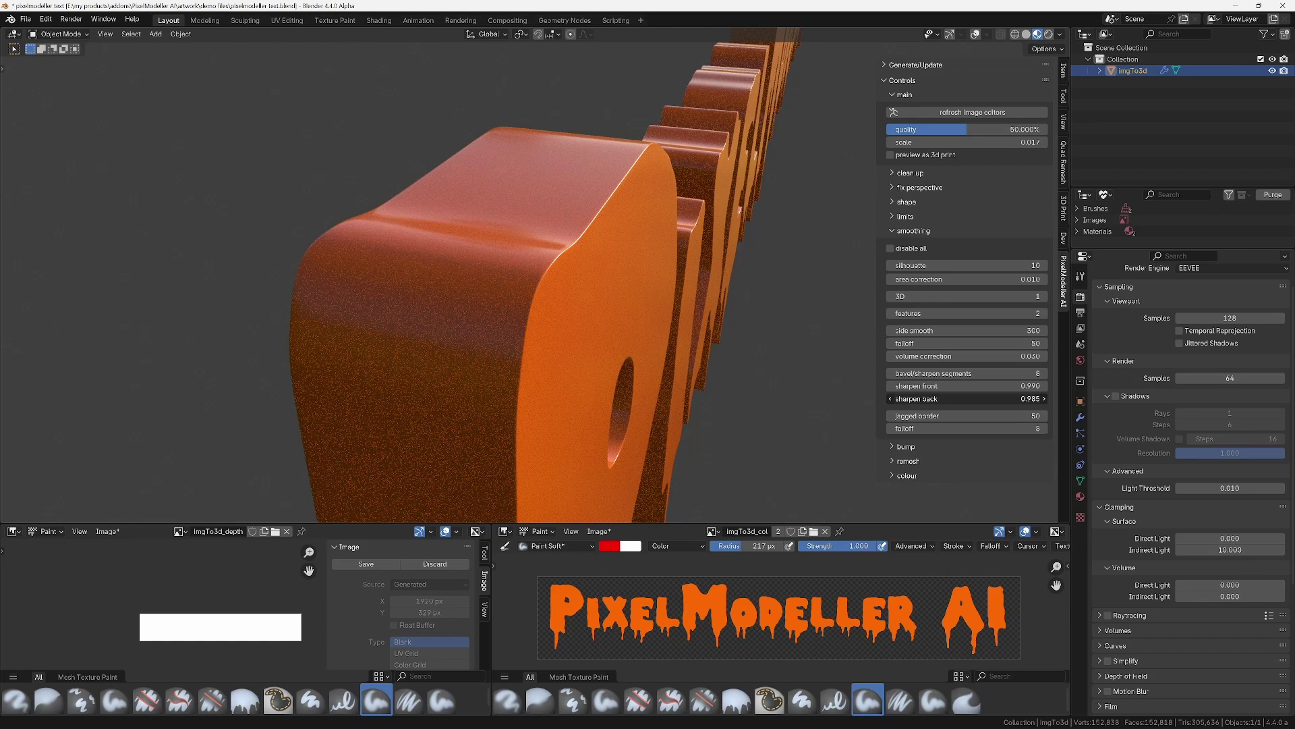
key(z)
click(679, 290)
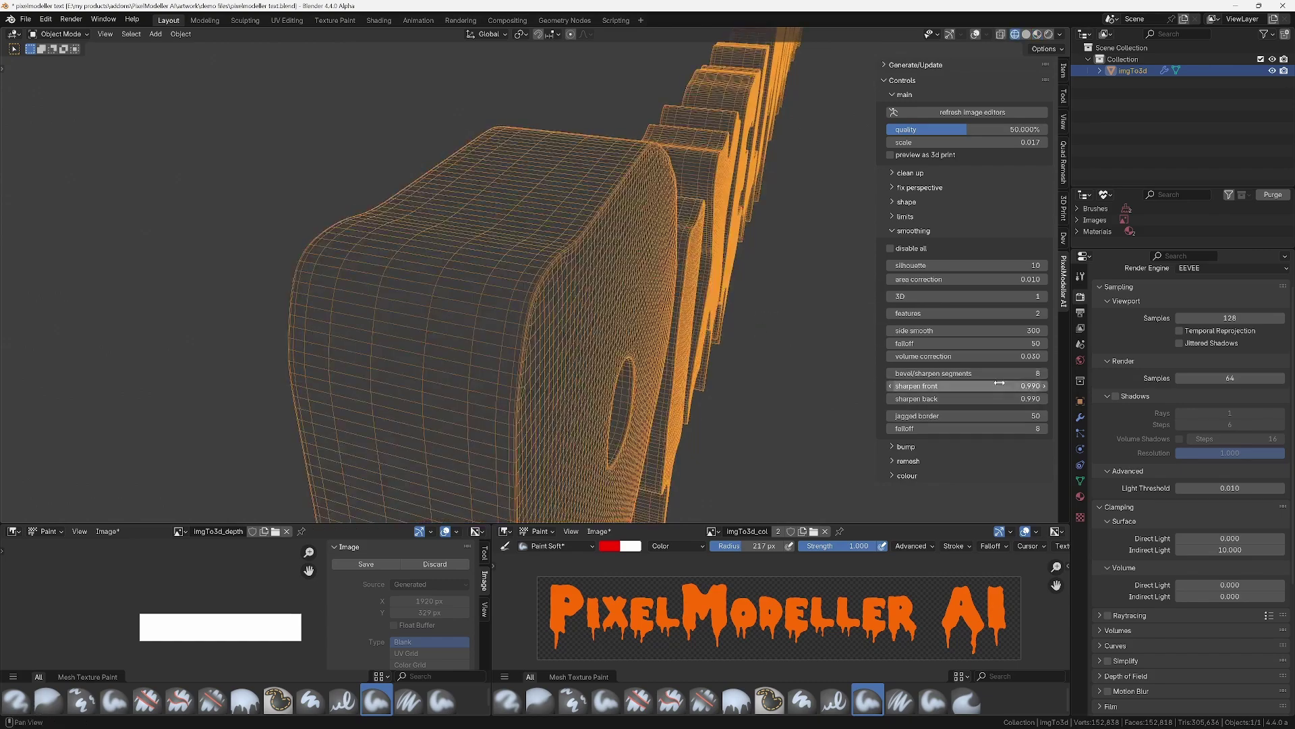
mouse_move(1000, 398)
mouse_down()
mouse_move(910, 398)
mouse_move(1033, 398)
mouse_move(972, 385)
mouse_up()
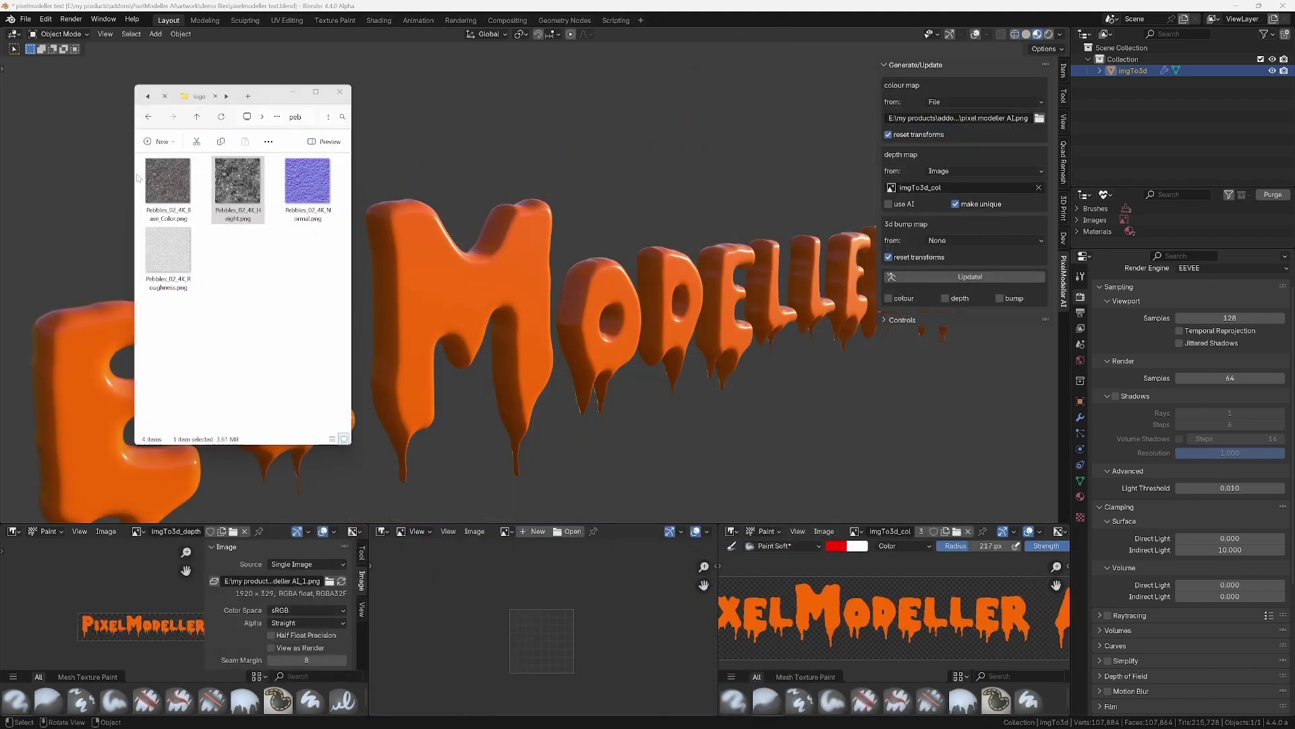
Load the pebble colour and height images and use Base_Color as the colour map.
drag(161, 182, 226, 306)
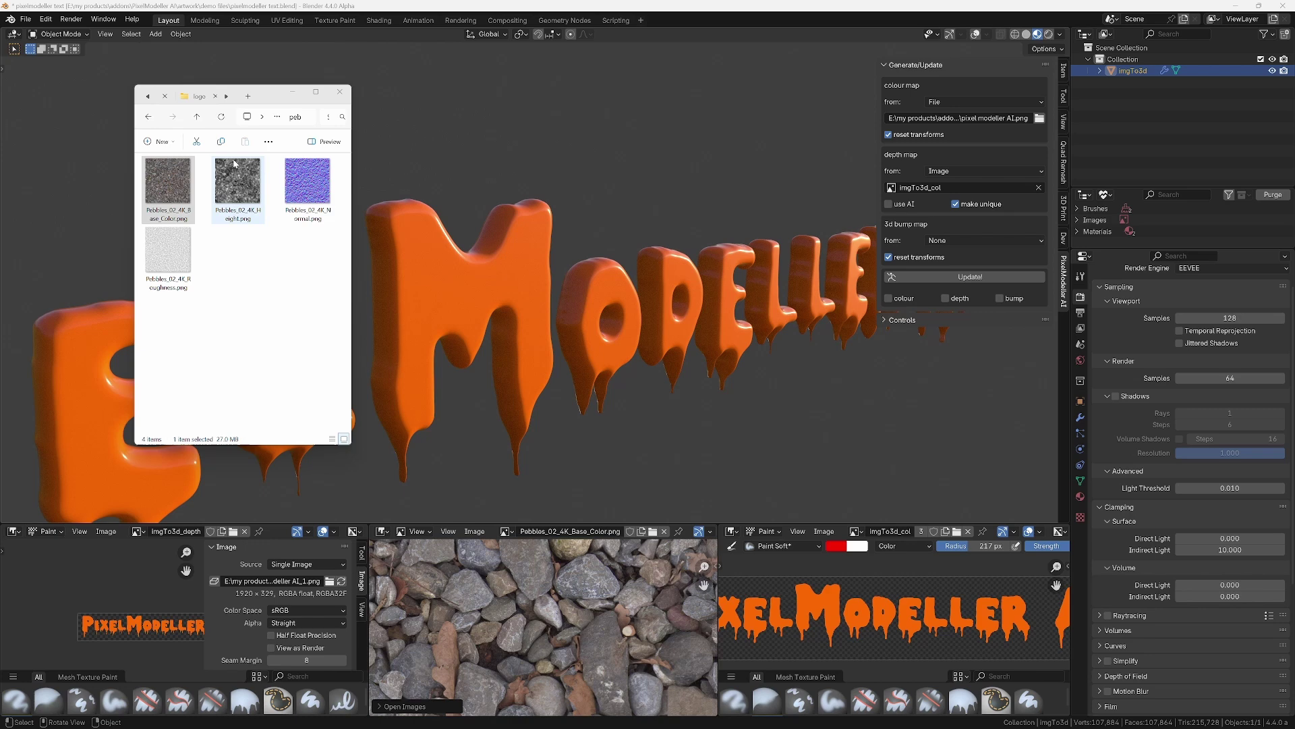
drag(237, 187, 311, 392)
drag(536, 630, 537, 629)
click(954, 103)
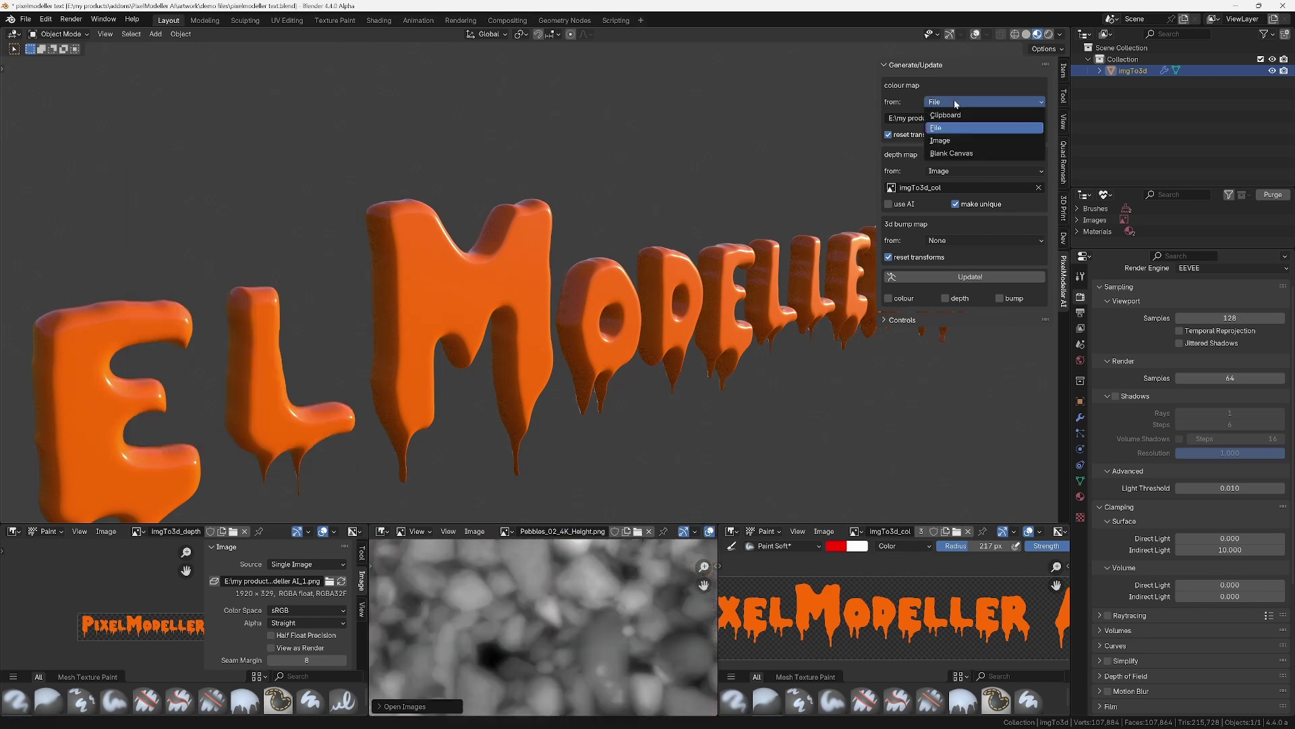
click(951, 142)
click(962, 118)
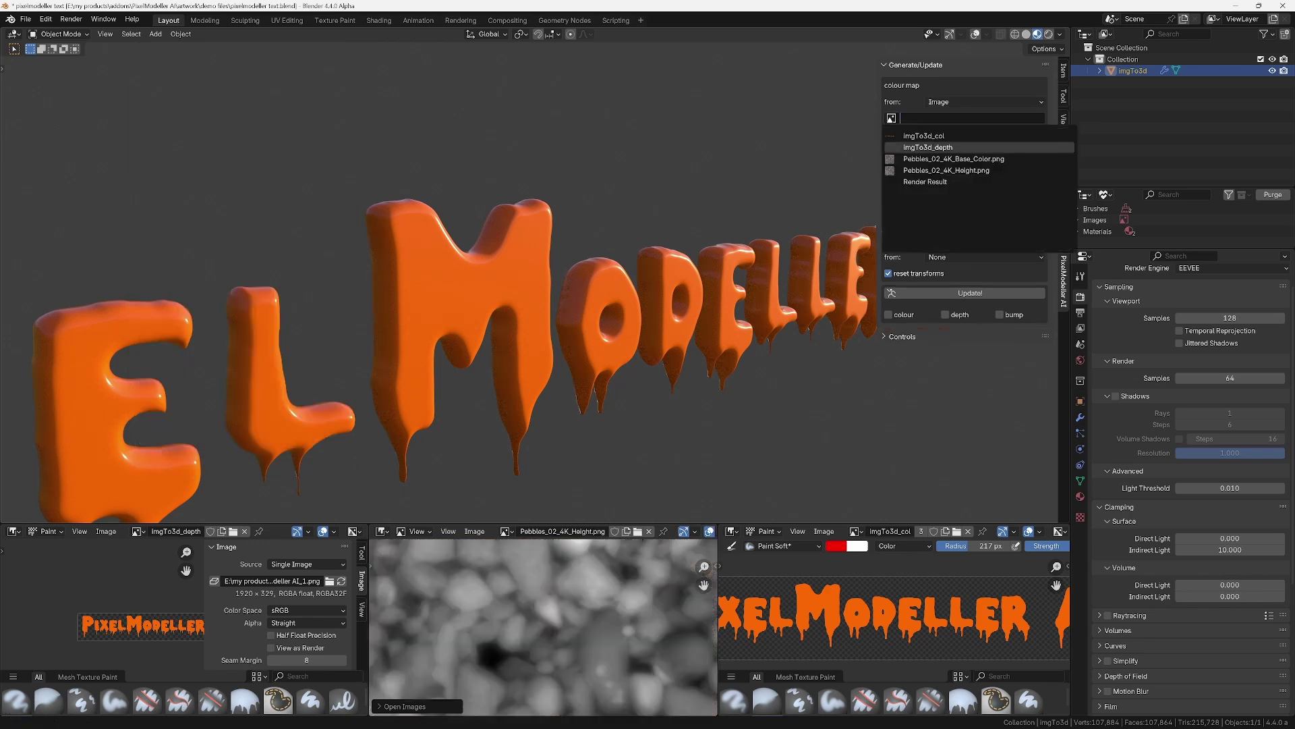
click(945, 158)
Use the pebble Height image as the bump map and regenerate the lettering.
click(949, 258)
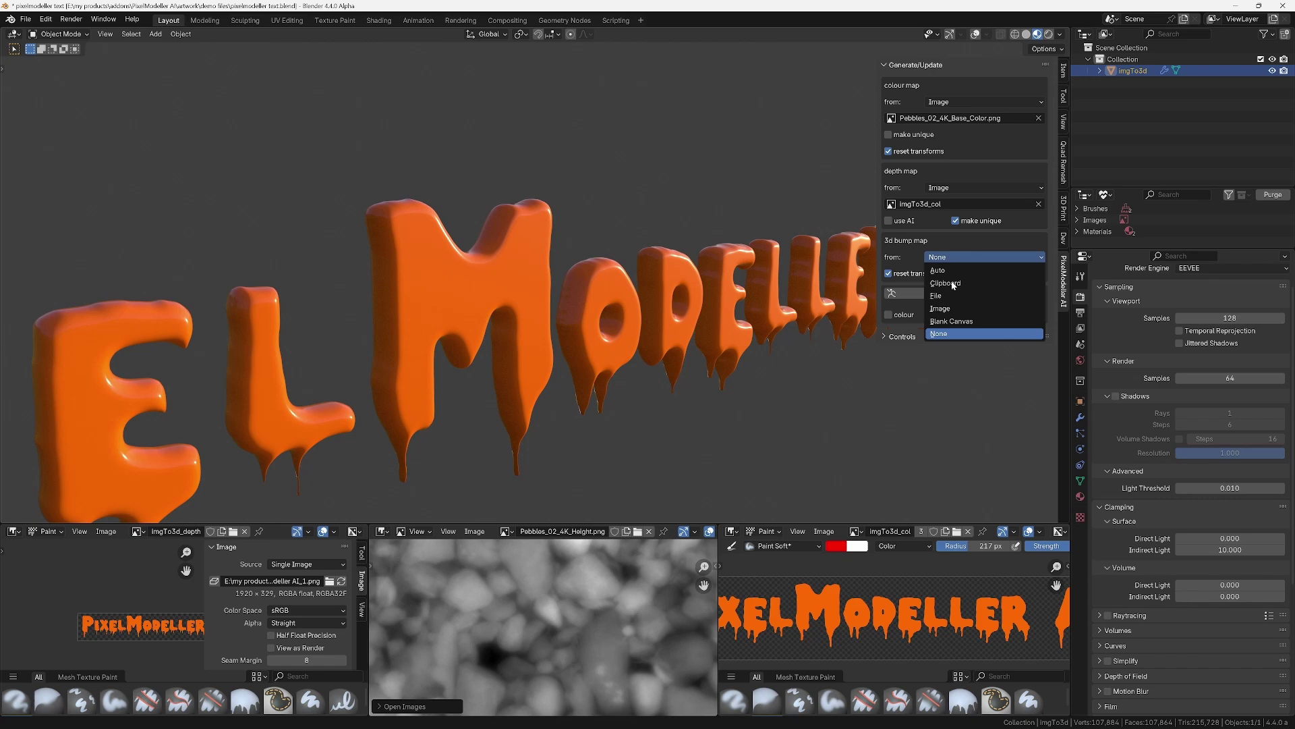
click(952, 309)
click(952, 273)
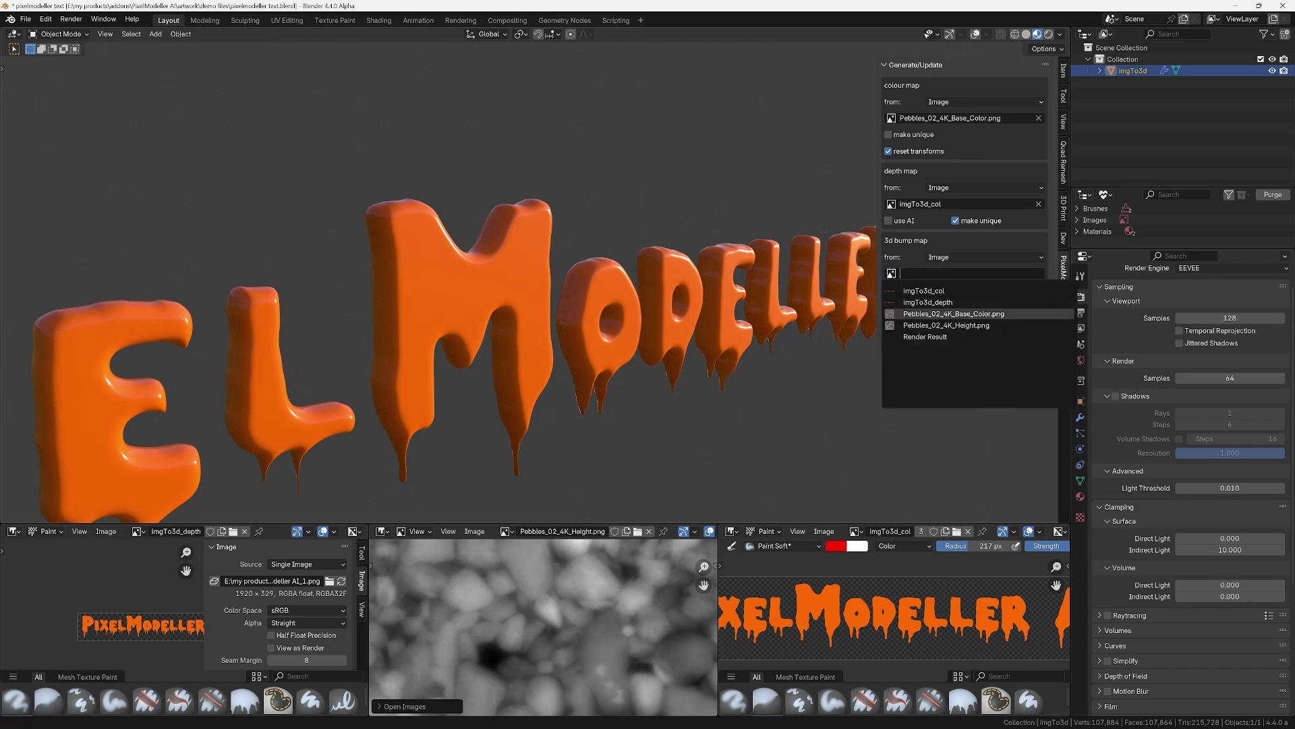
click(935, 326)
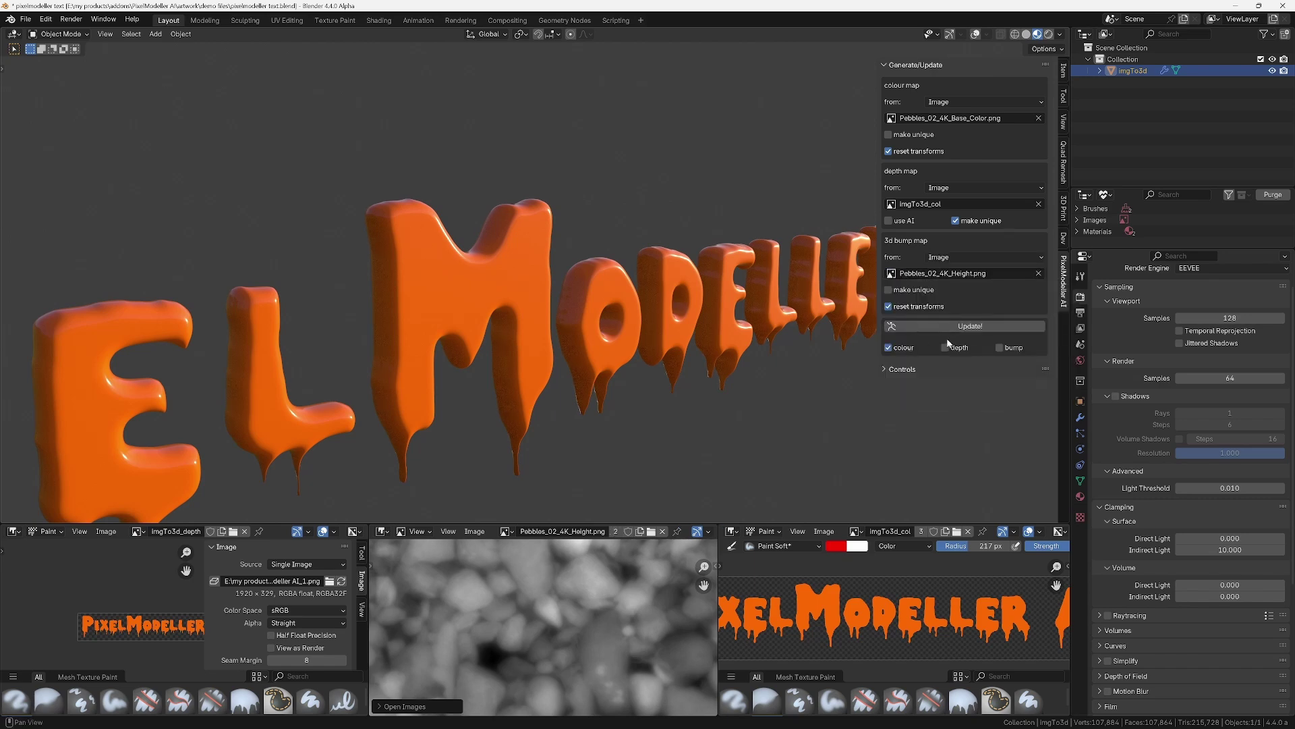
click(1000, 330)
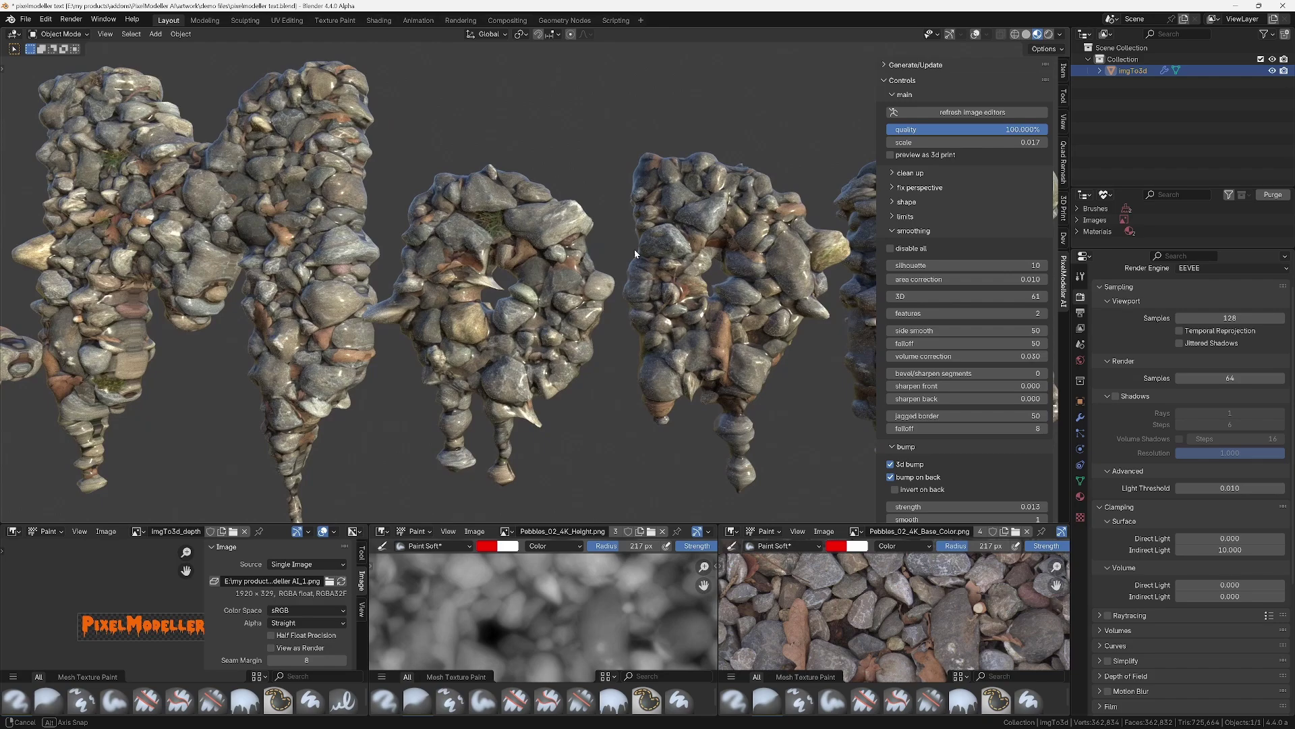
Zoom in on the pebble letters and orbit them in wireframe shading.
middle_drag(686, 377, 368, 180)
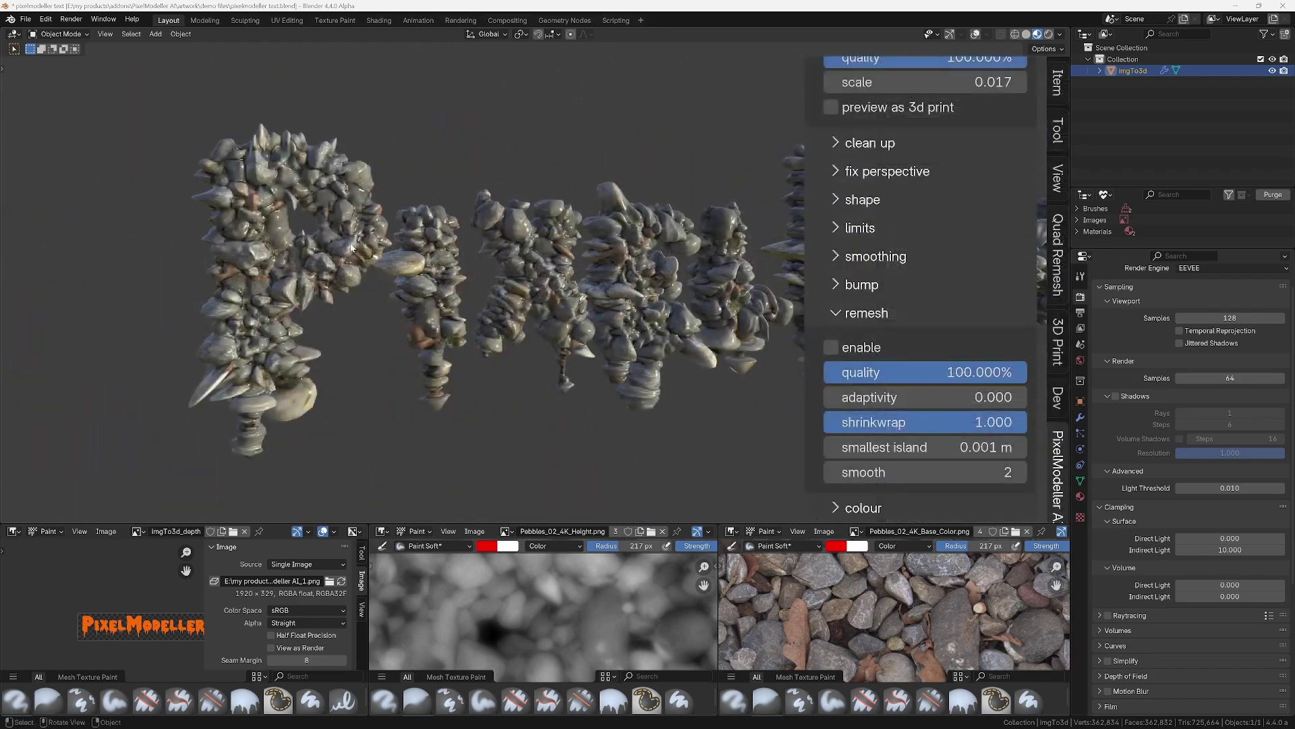
scroll(373, 152, up, 3)
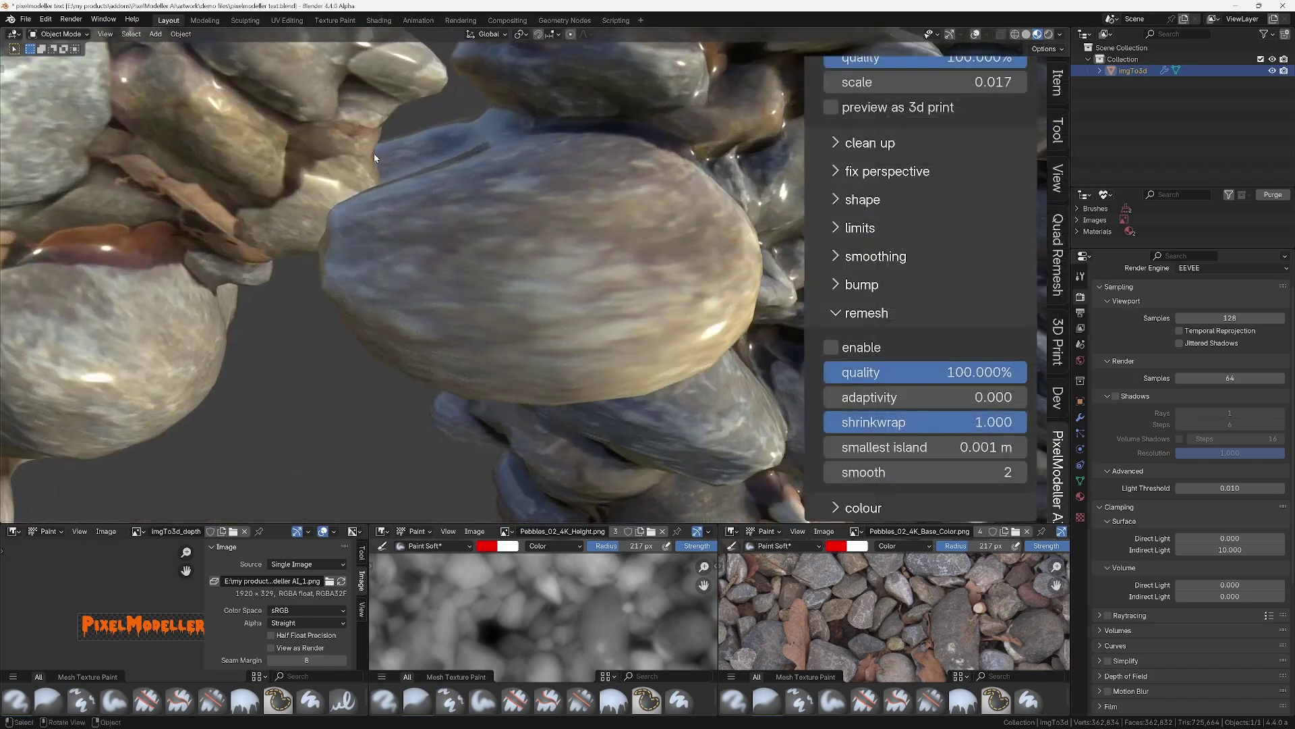
key(shift+z)
middle_drag(291, 257, 460, 259)
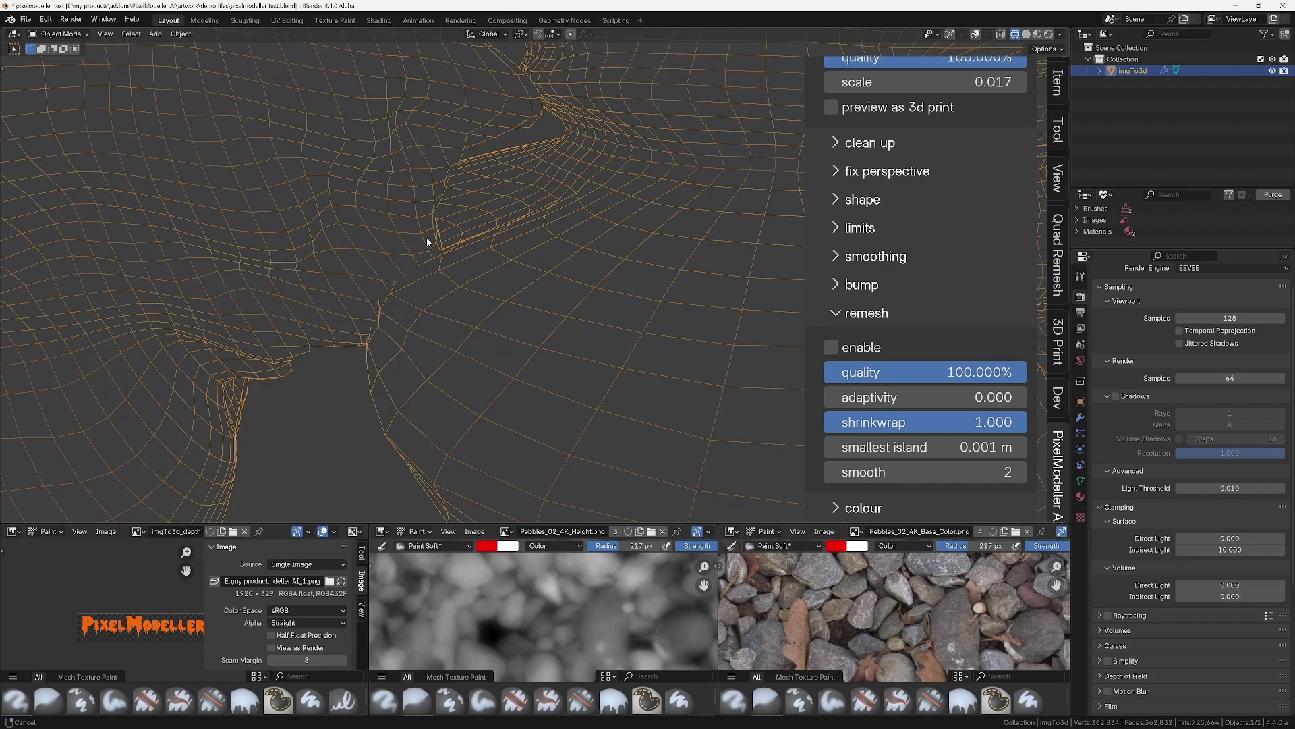
Enable remeshing on the pebble letters, then return to Material Preview shading.
click(833, 347)
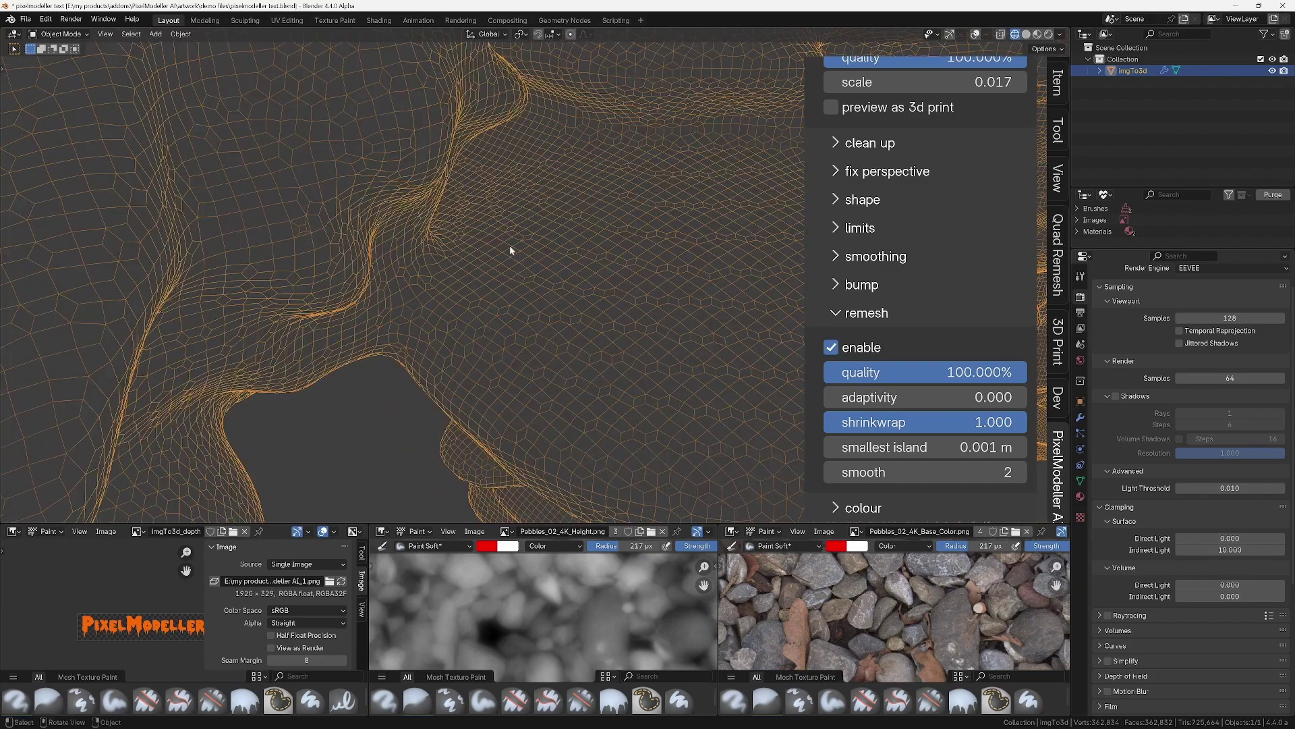
mouse_move(509, 245)
middle_down()
mouse_move(452, 222)
mouse_move(487, 176)
middle_up()
scroll(487, 177, down, 5)
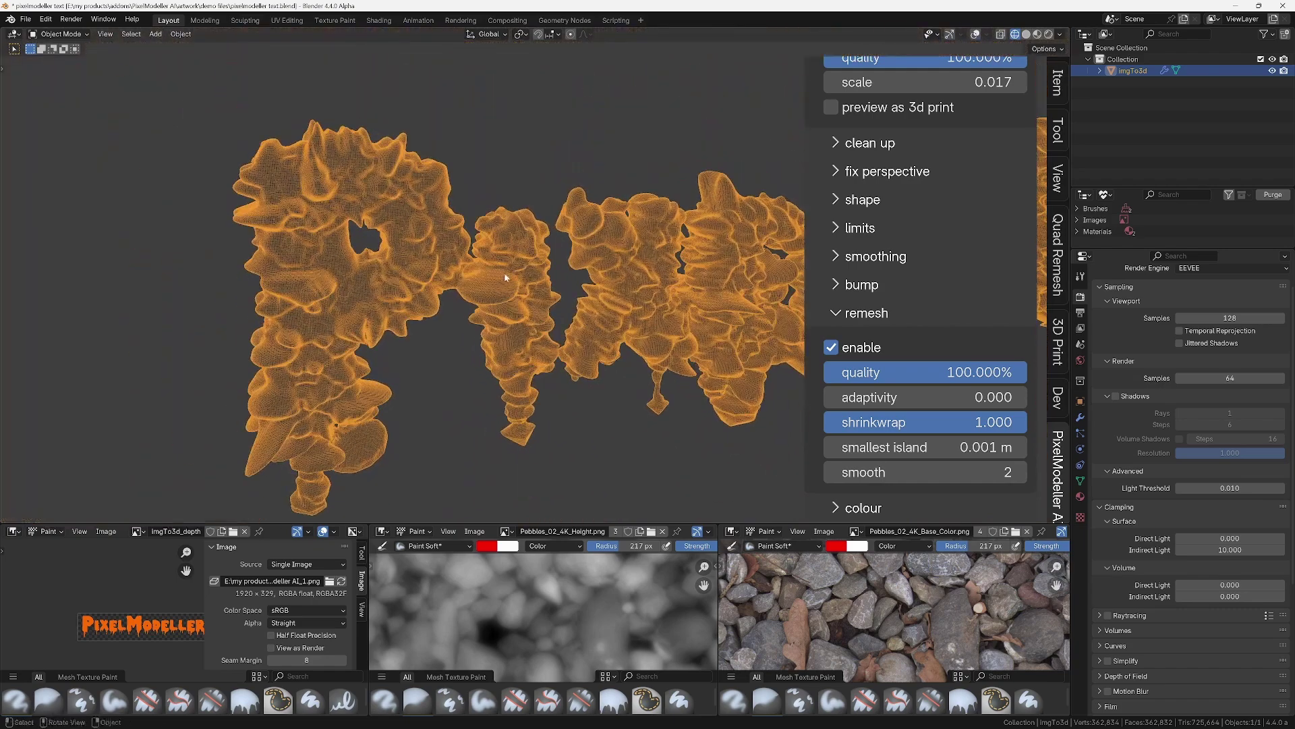
key(z)
key(2)
mouse_move(506, 278)
middle_down()
mouse_move(428, 289)
mouse_move(566, 299)
middle_up()
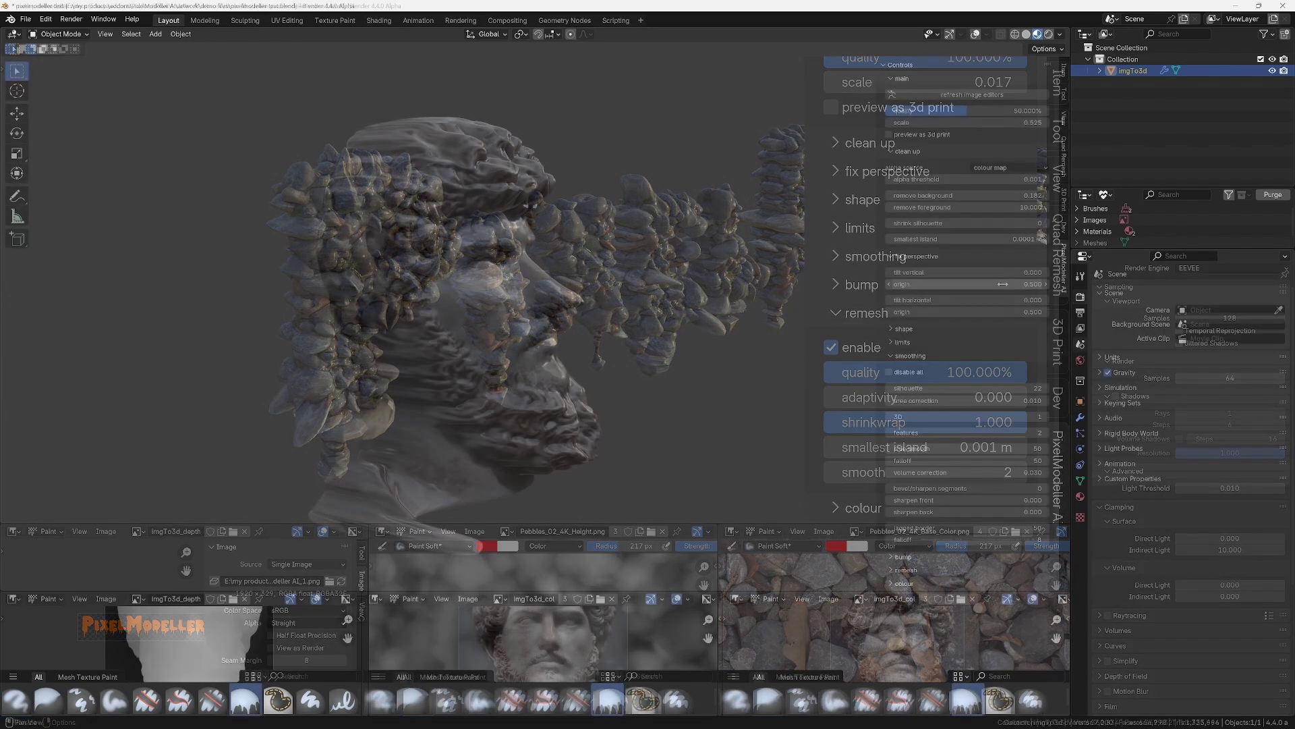
Try vertical and horizontal perspective tilts on the head, resetting each to zero.
drag(966, 271, 916, 271)
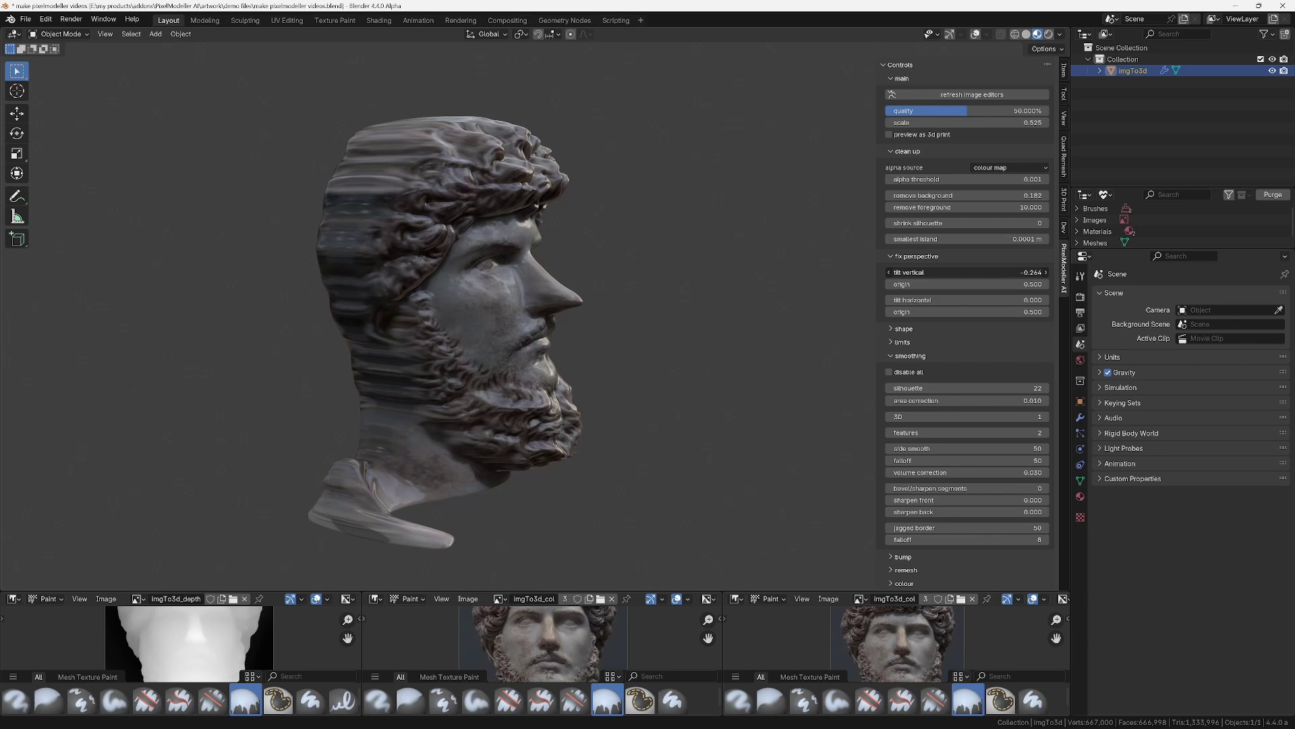
key(BackSpace)
middle_drag(444, 260, 568, 313)
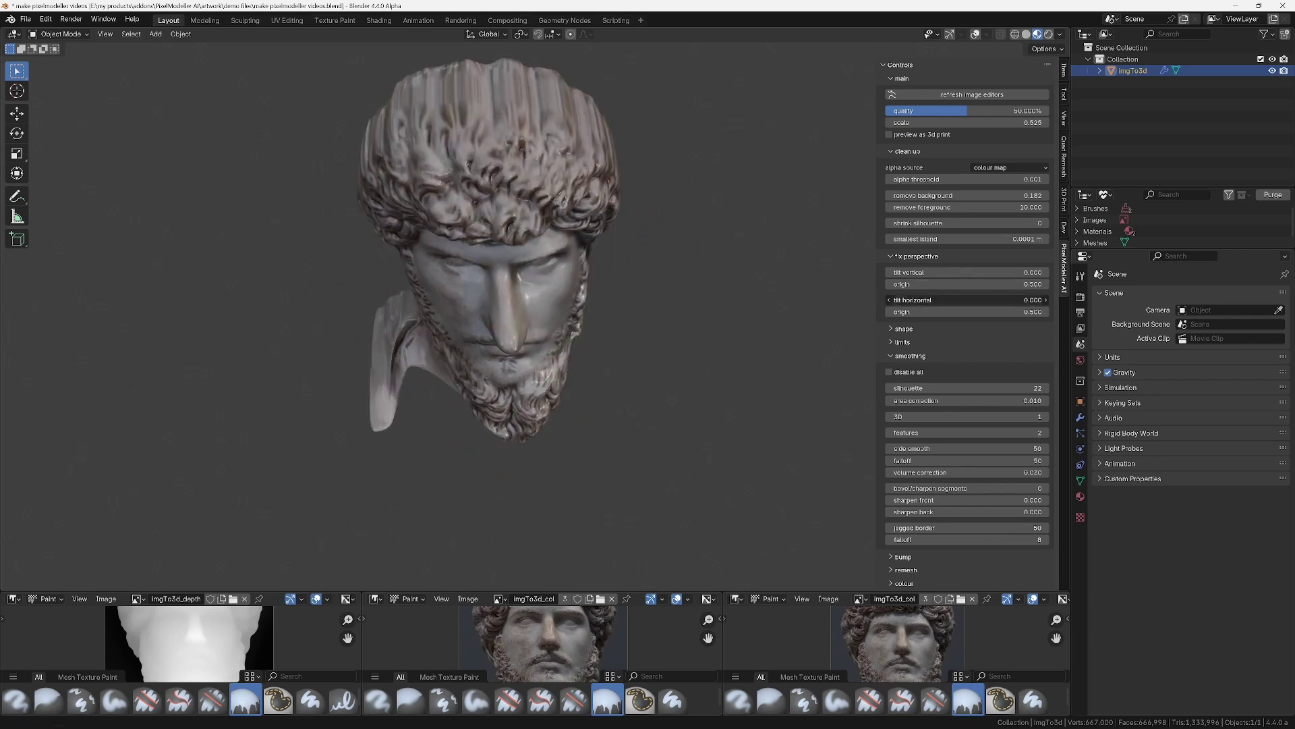
drag(967, 300, 932, 300)
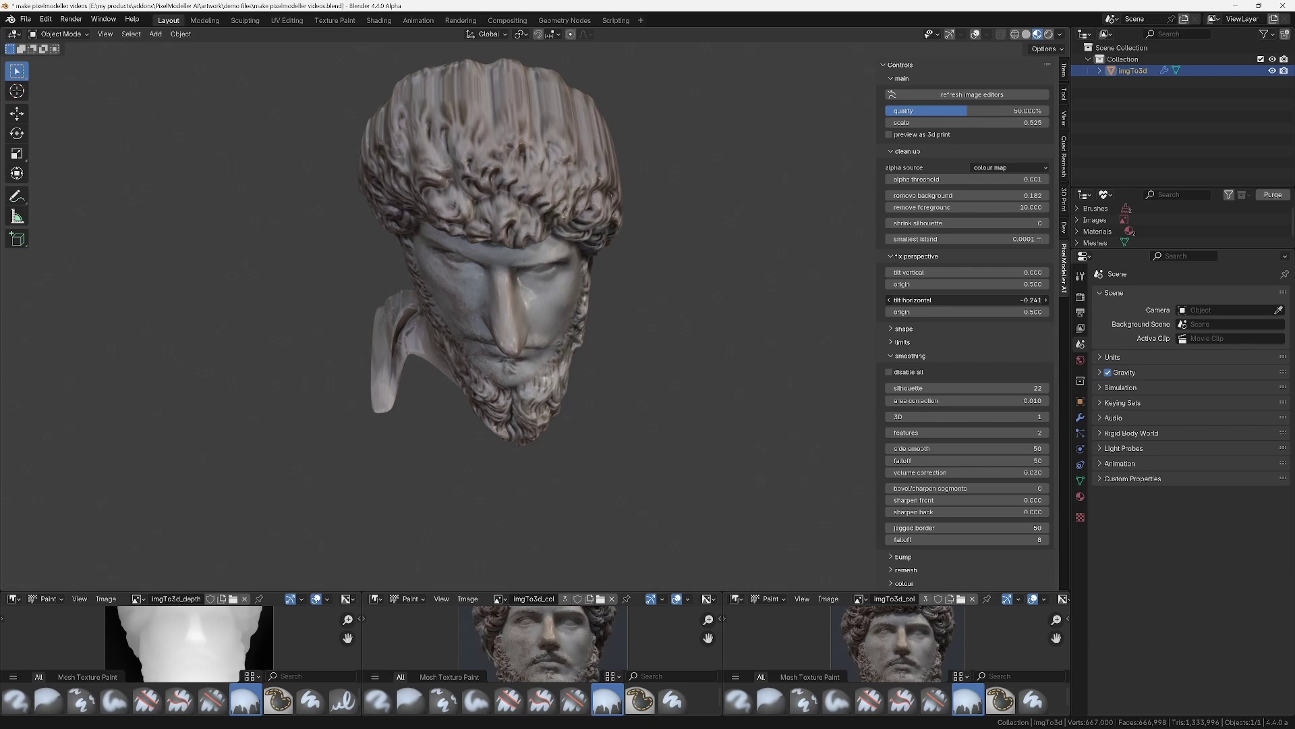
key(BackSpace)
Test a stronger vertical tilt, reset it, then set horizontal tilt to -0.241.
middle_drag(446, 304, 567, 304)
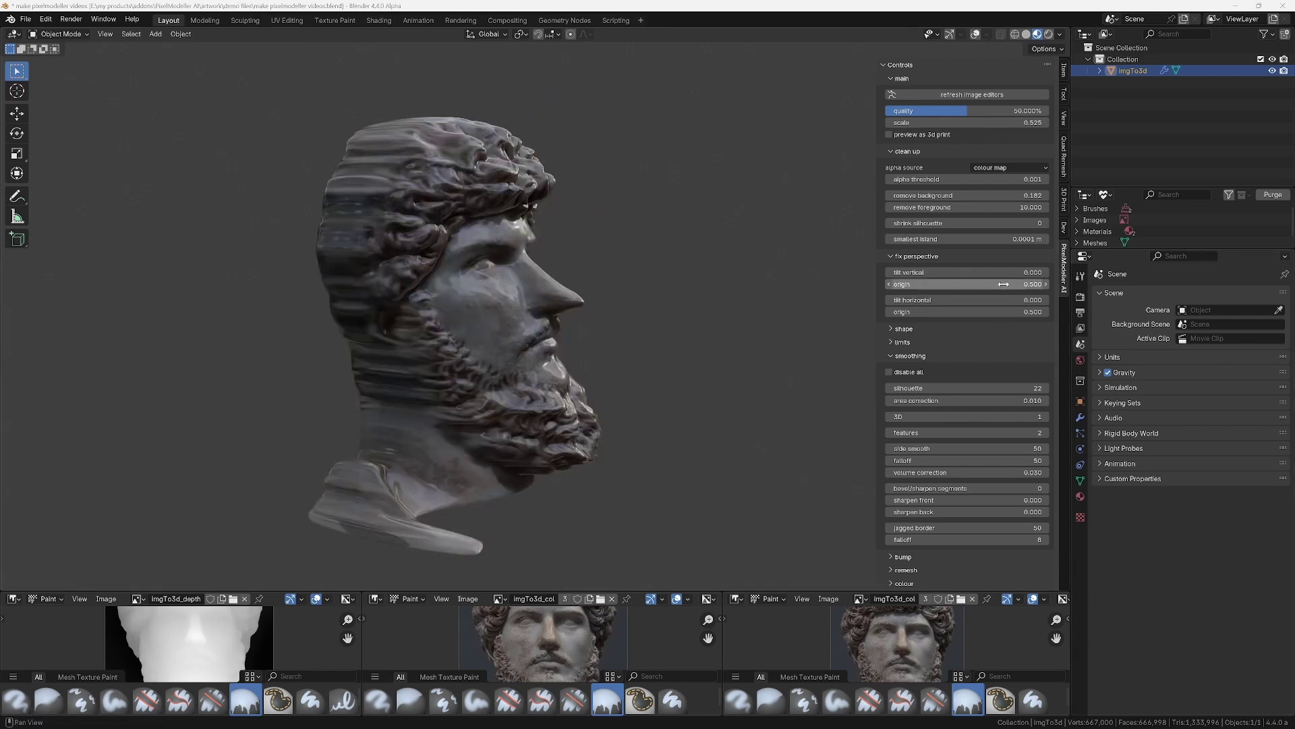
drag(966, 273, 931, 273)
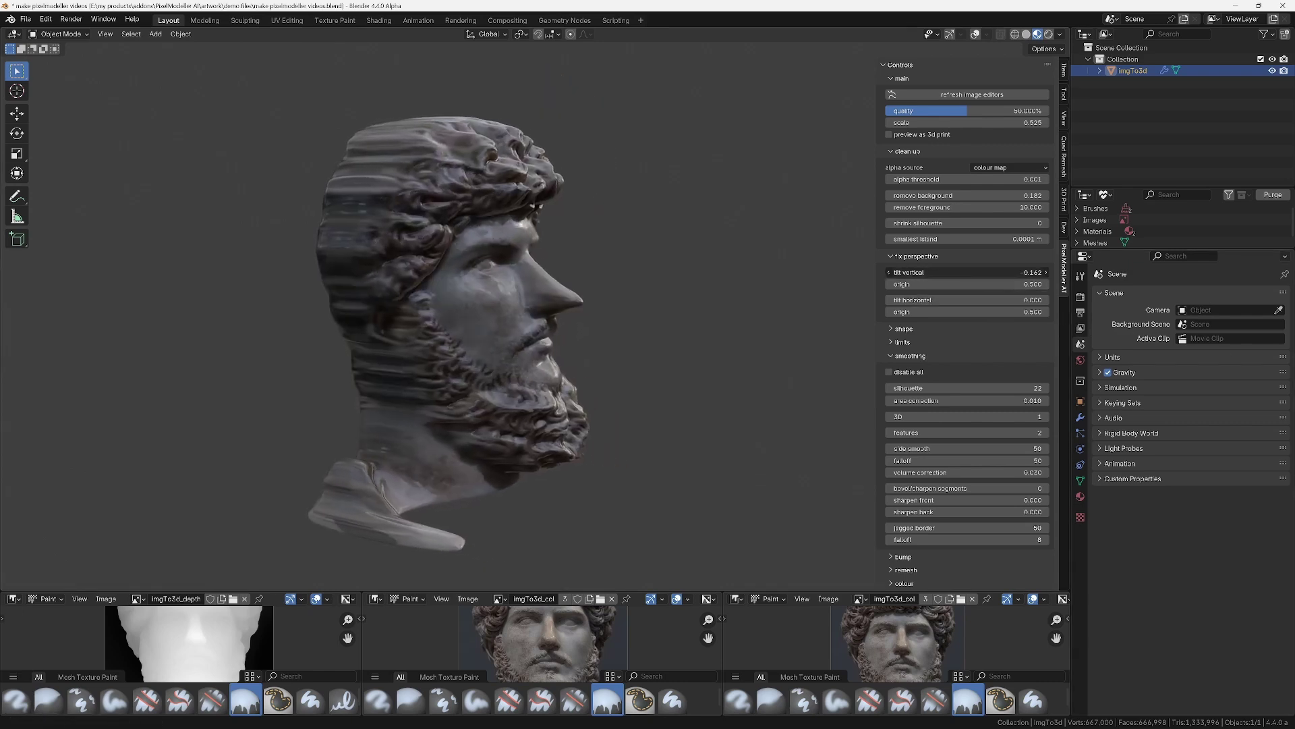
key(BackSpace)
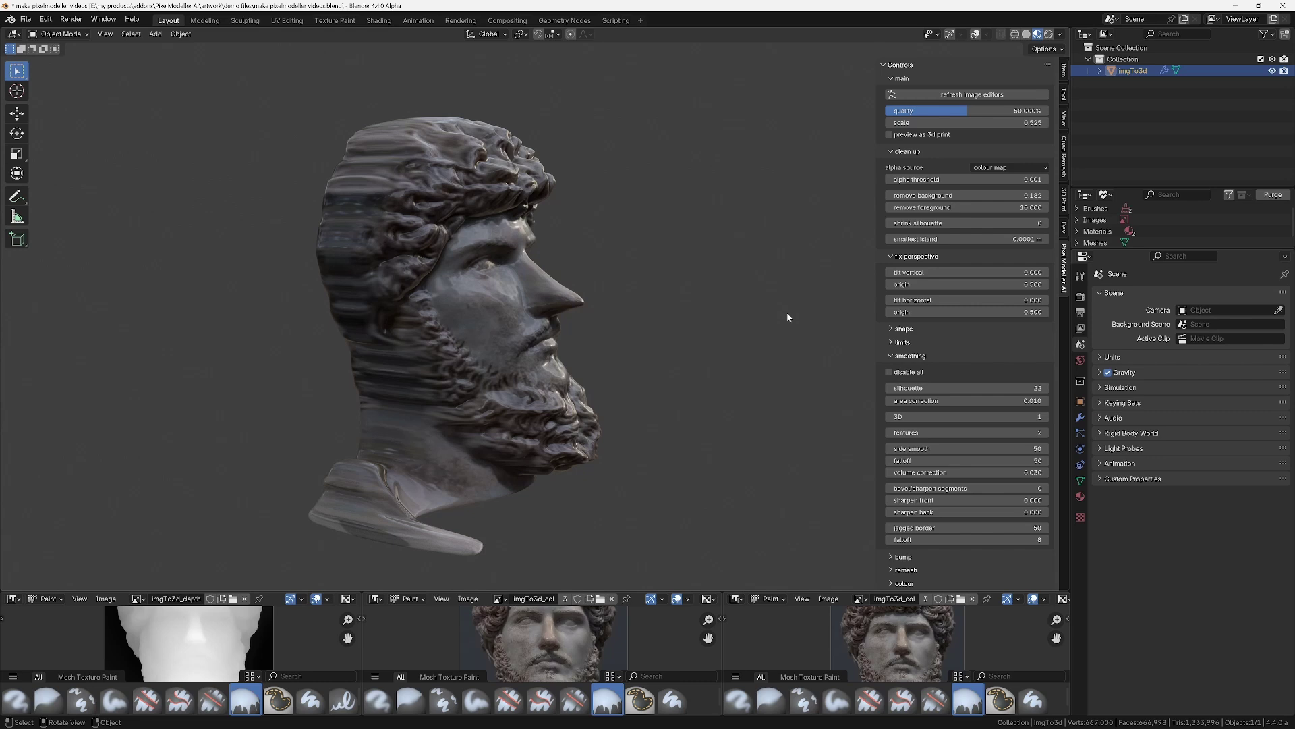
mouse_move(787, 312)
middle_down()
mouse_move(340, 290)
mouse_move(633, 341)
middle_up()
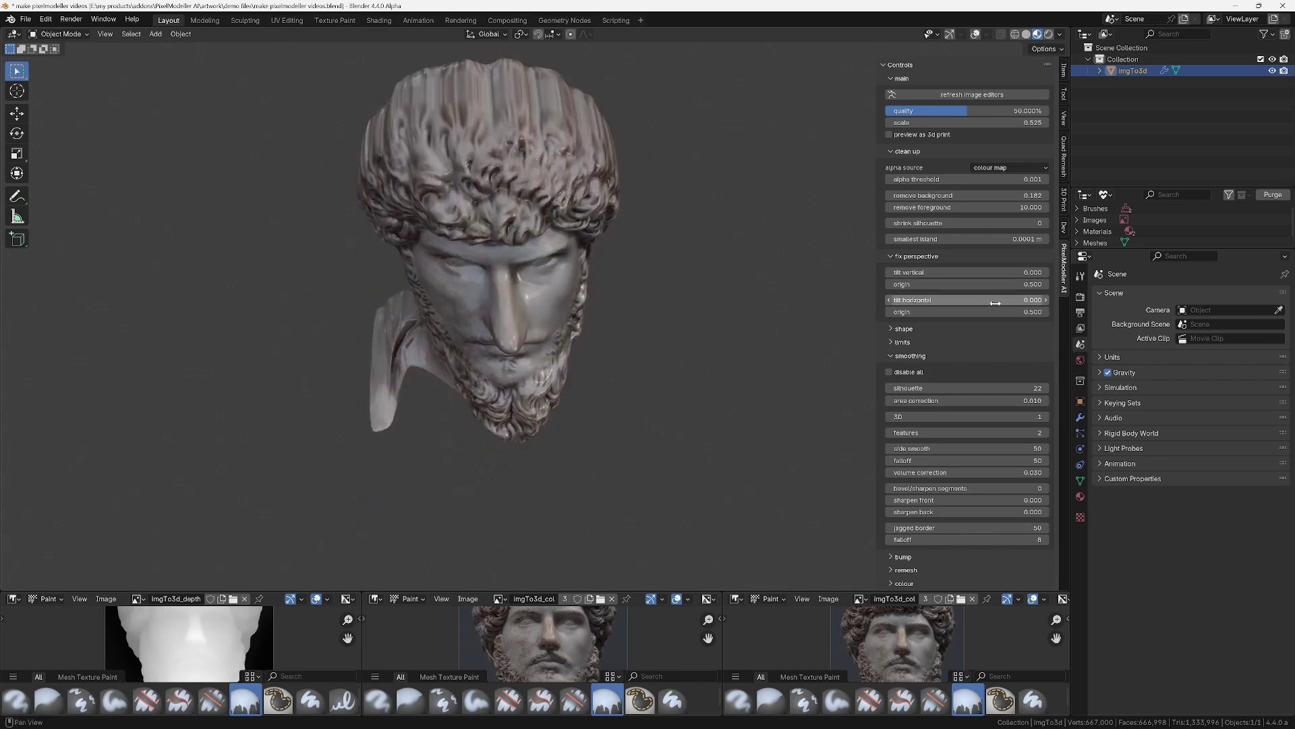
drag(967, 300, 936, 299)
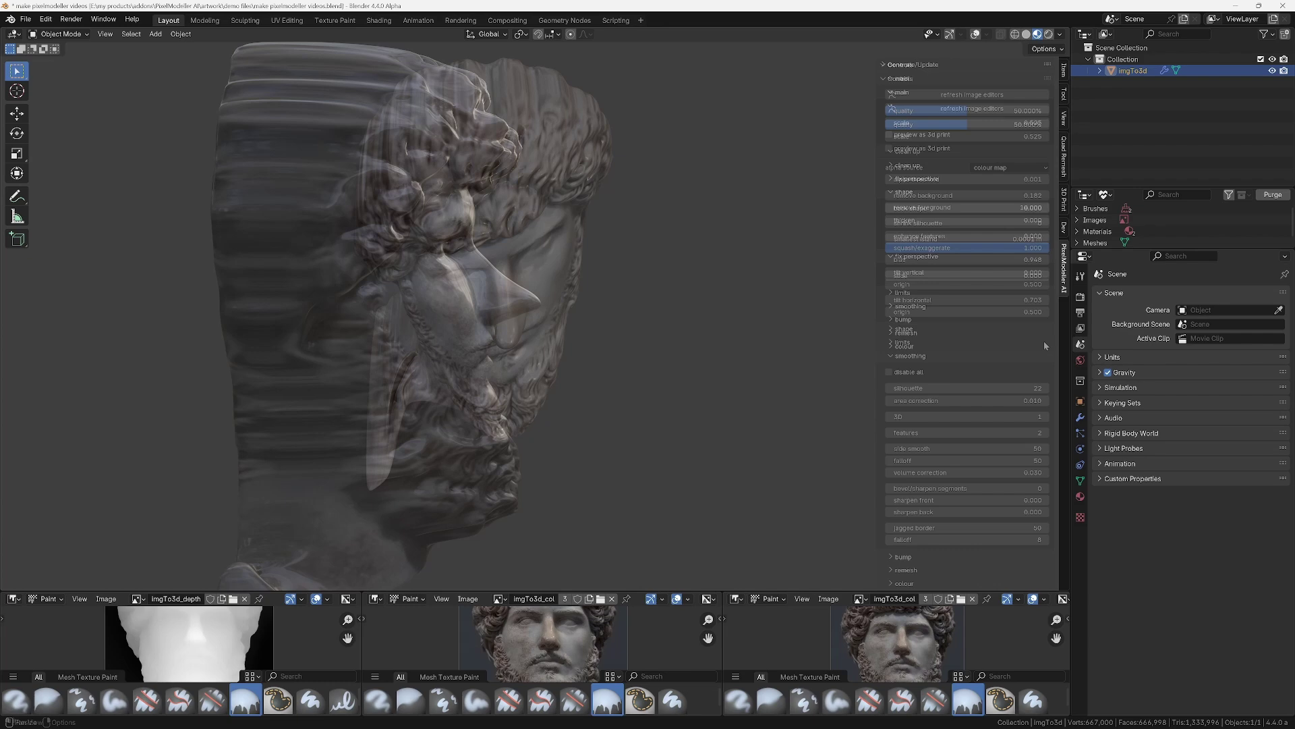
Exaggerate the shape, regenerate the pistol at 20% quality, and expand the shape settings.
drag(967, 235, 998, 235)
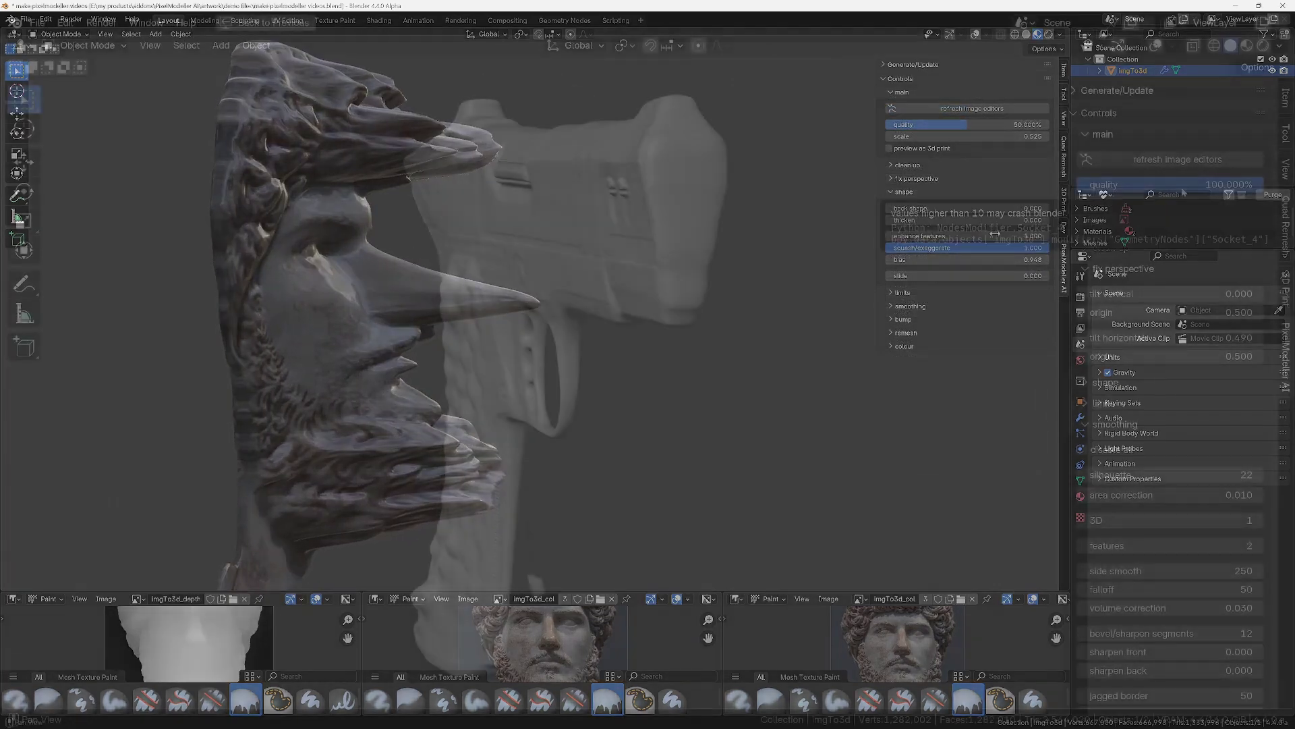
click(1202, 185)
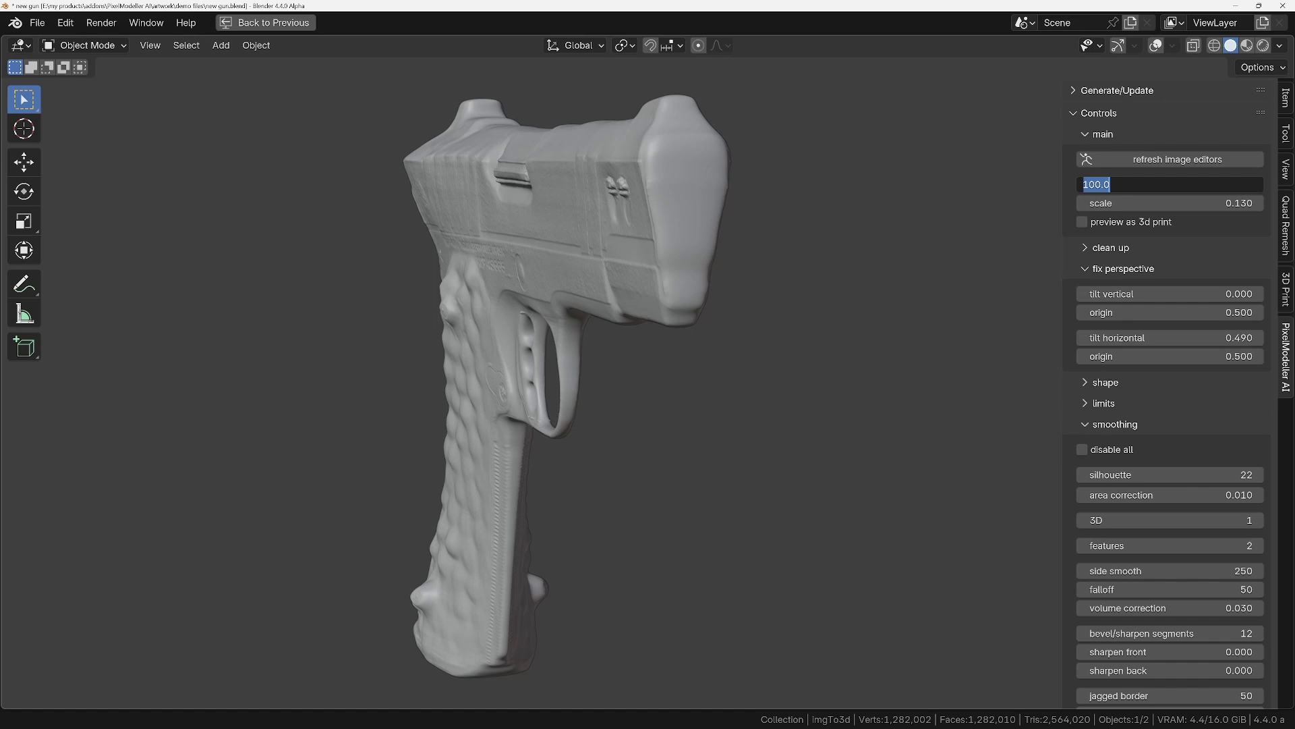
text(20)
key(Return)
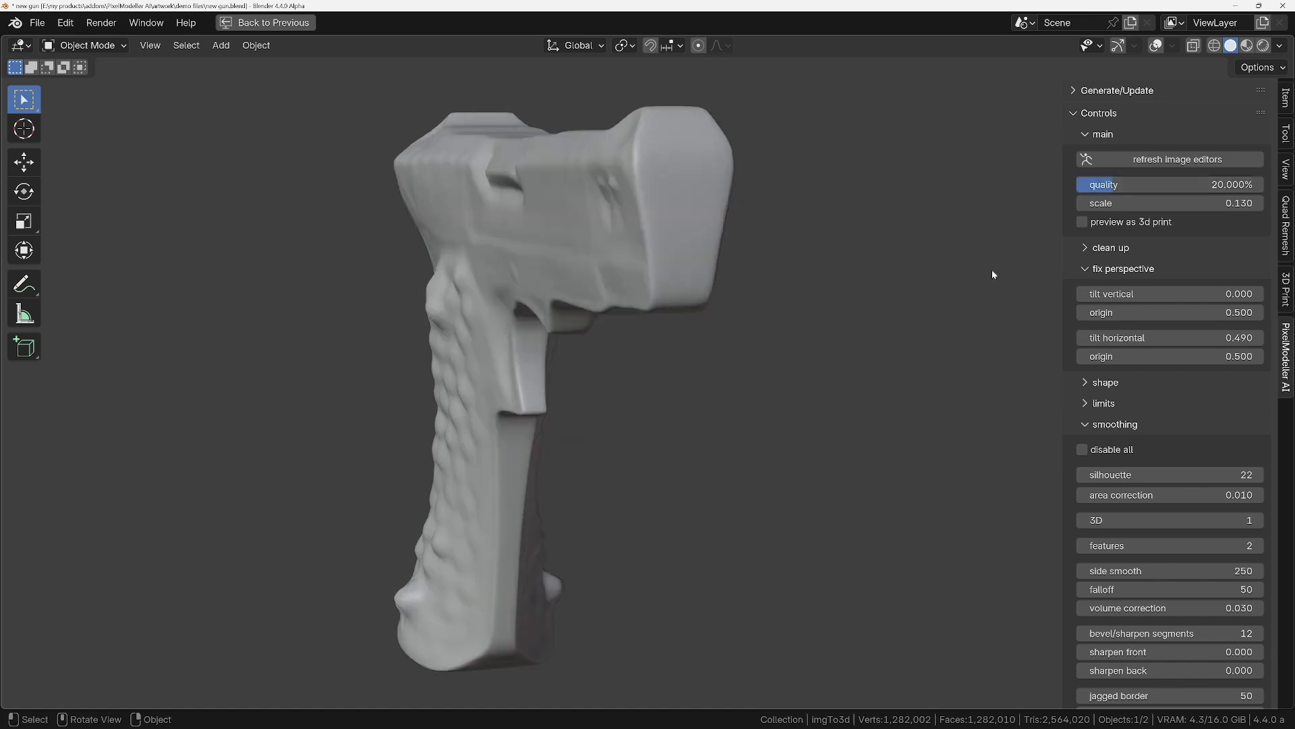
scroll(1063, 445, down, 2)
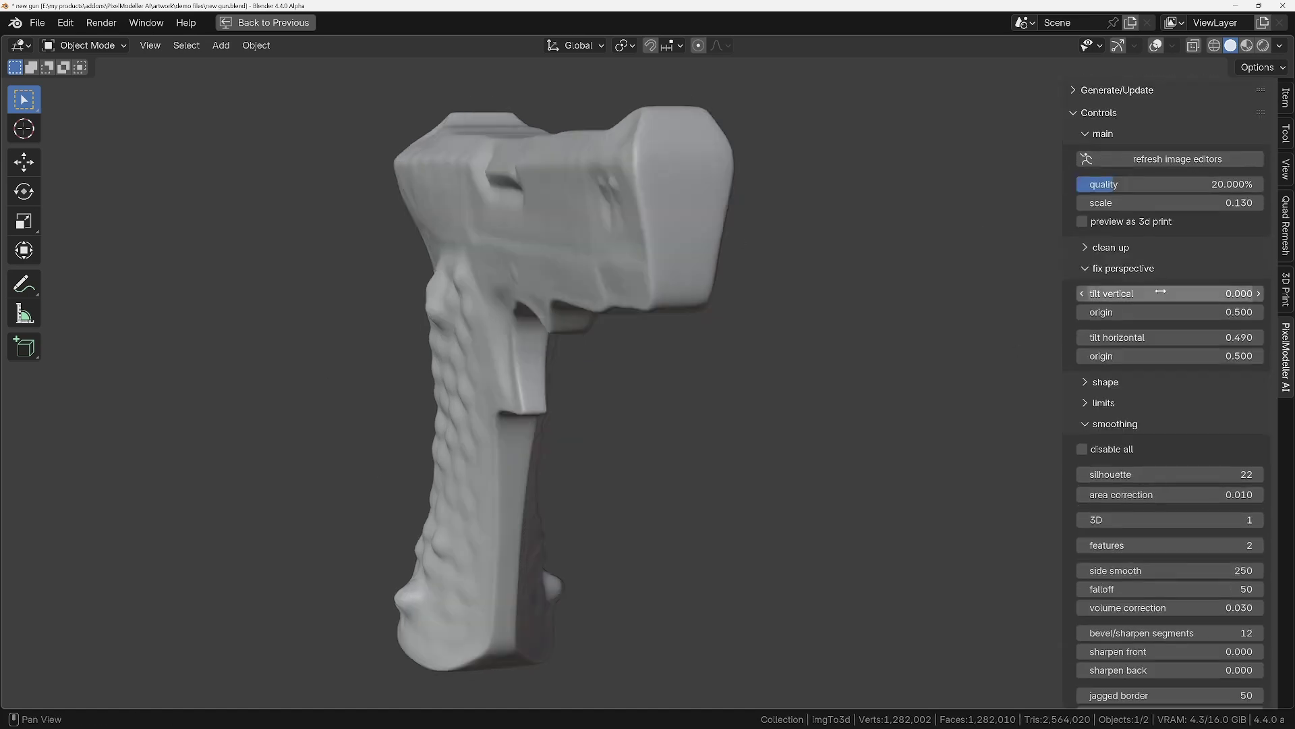
click(1106, 298)
scroll(1164, 294, down, 2)
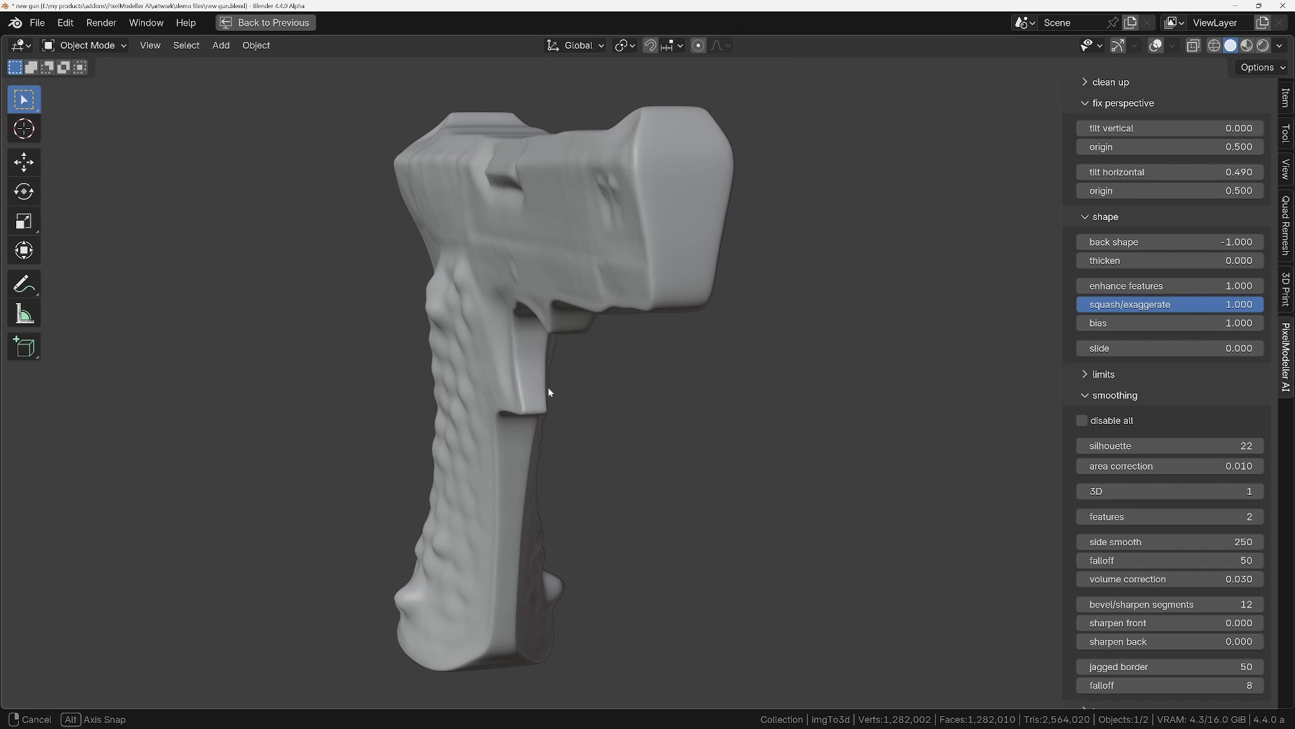
mouse_move(548, 386)
middle_down()
mouse_move(912, 298)
mouse_move(510, 347)
middle_up()
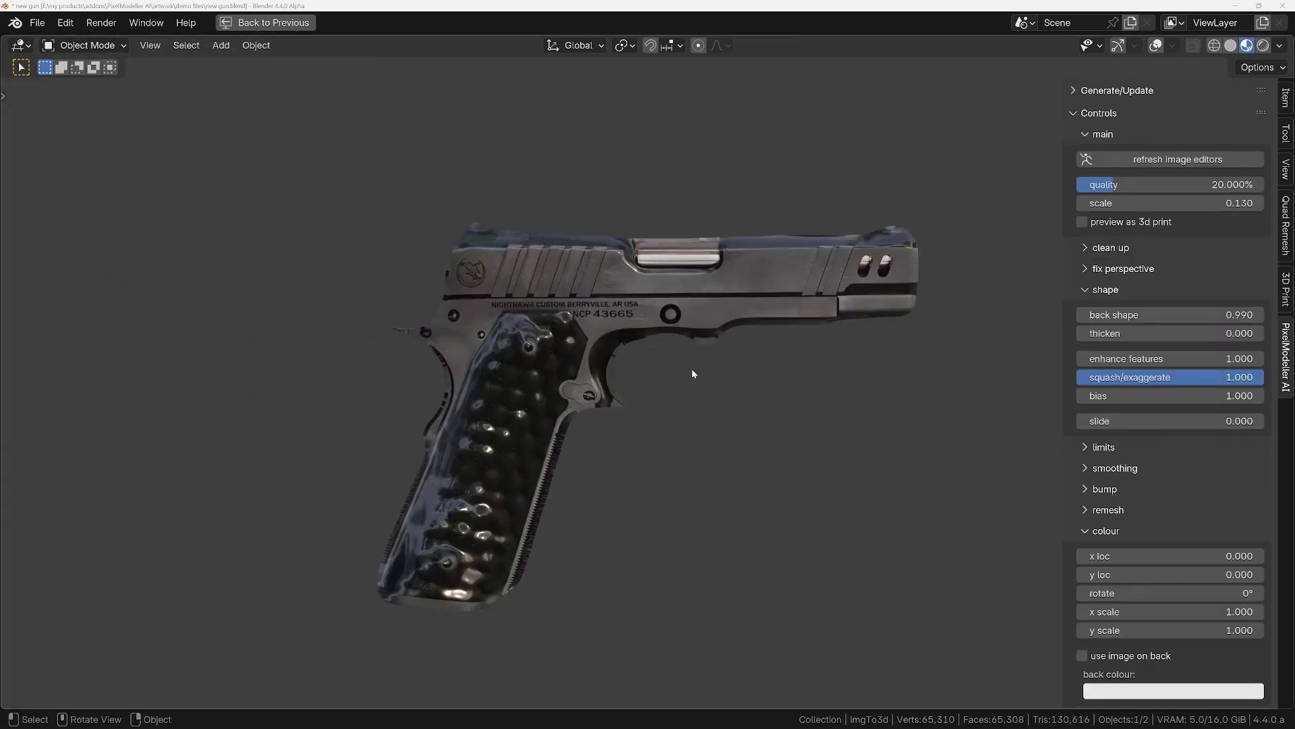
Set the pistol's back shape to -1.070, enable use image on back, and use 100% quality.
mouse_move(692, 373)
middle_down()
mouse_move(608, 359)
mouse_move(648, 355)
middle_up()
mouse_move(1174, 317)
mouse_down()
mouse_move(1114, 316)
mouse_move(1143, 316)
mouse_up()
middle_drag(688, 325, 902, 411)
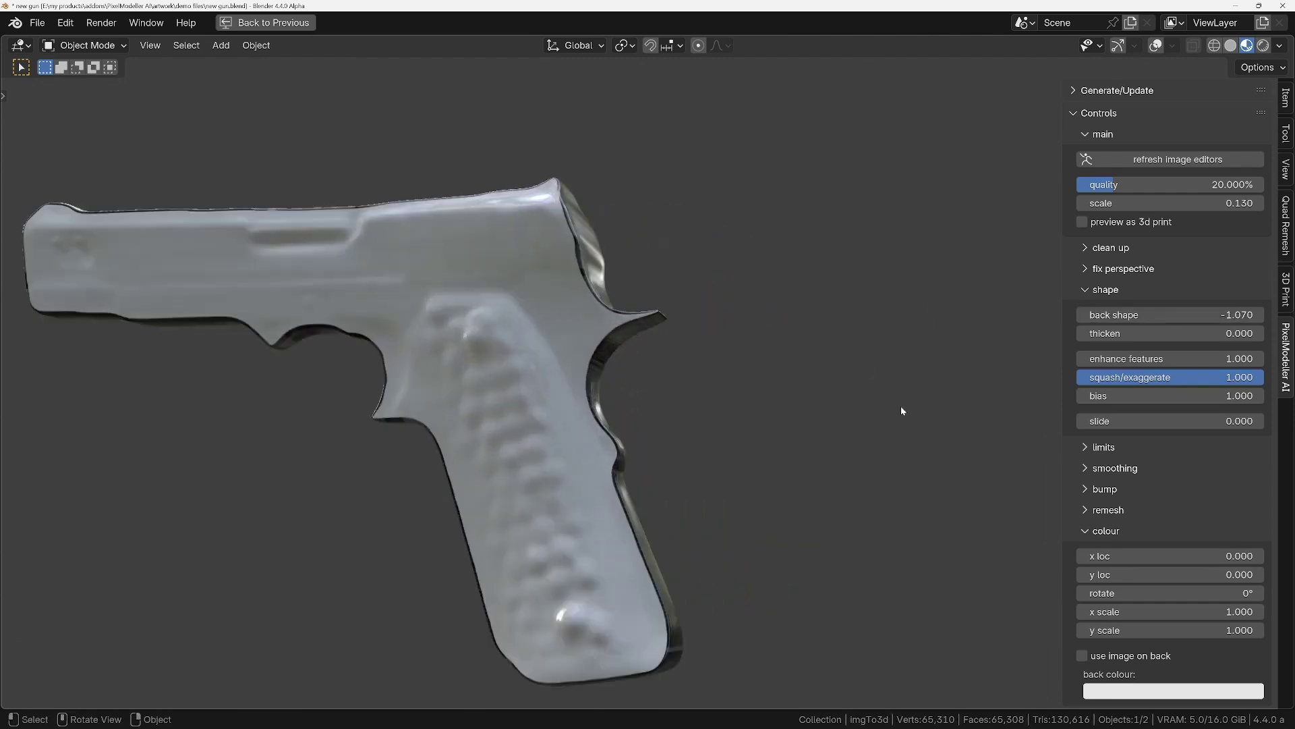
click(1082, 656)
click(1155, 183)
text(100)
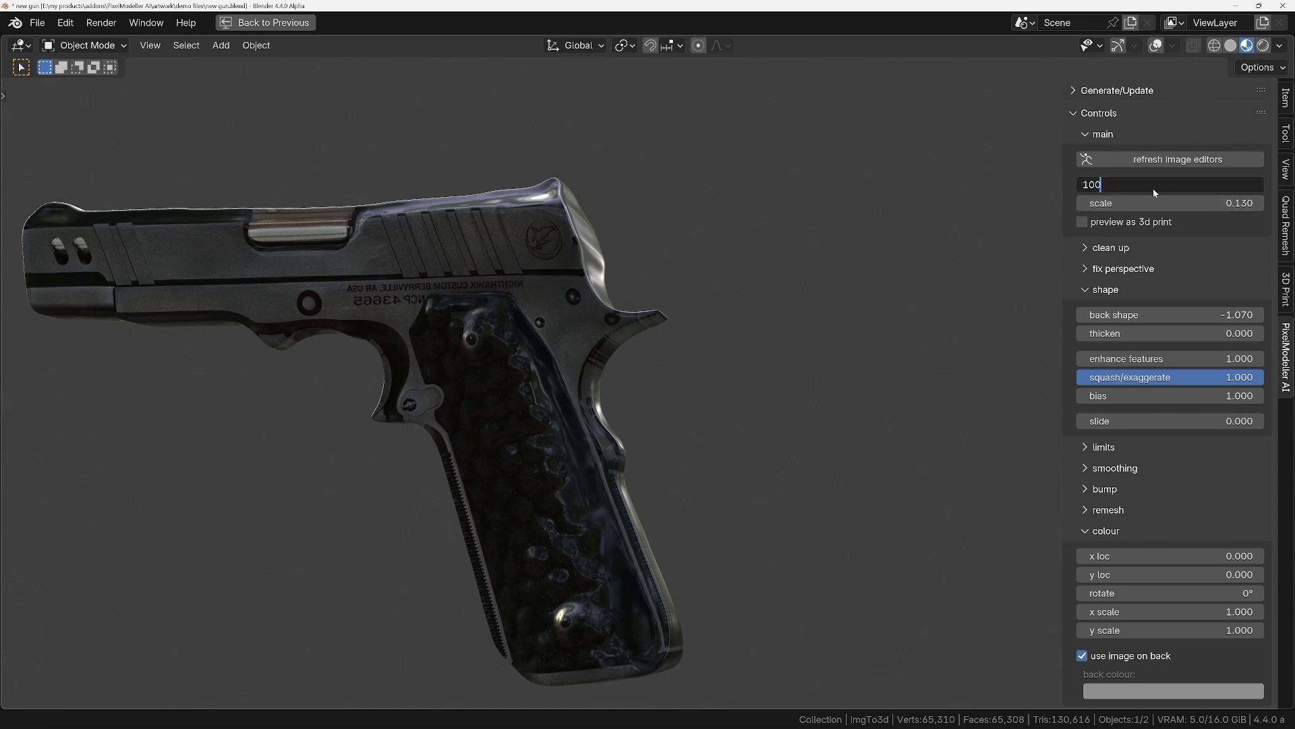
key(Return)
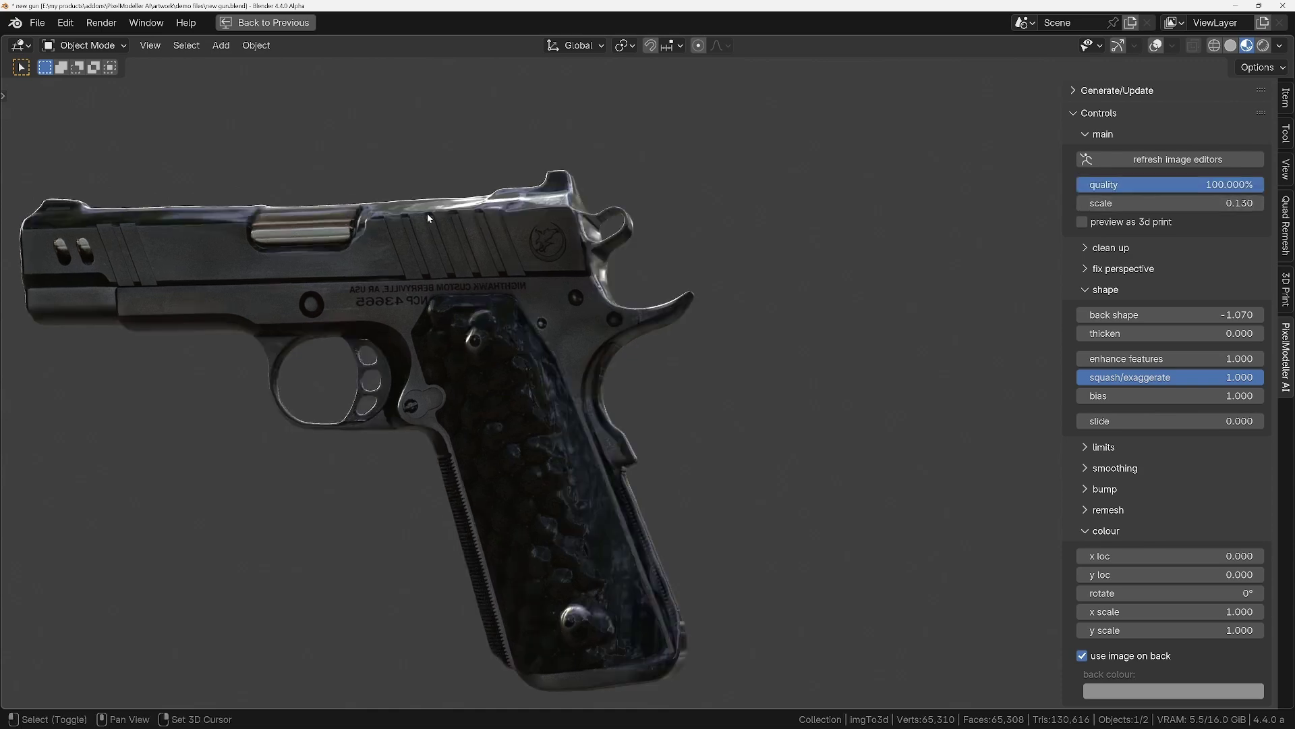